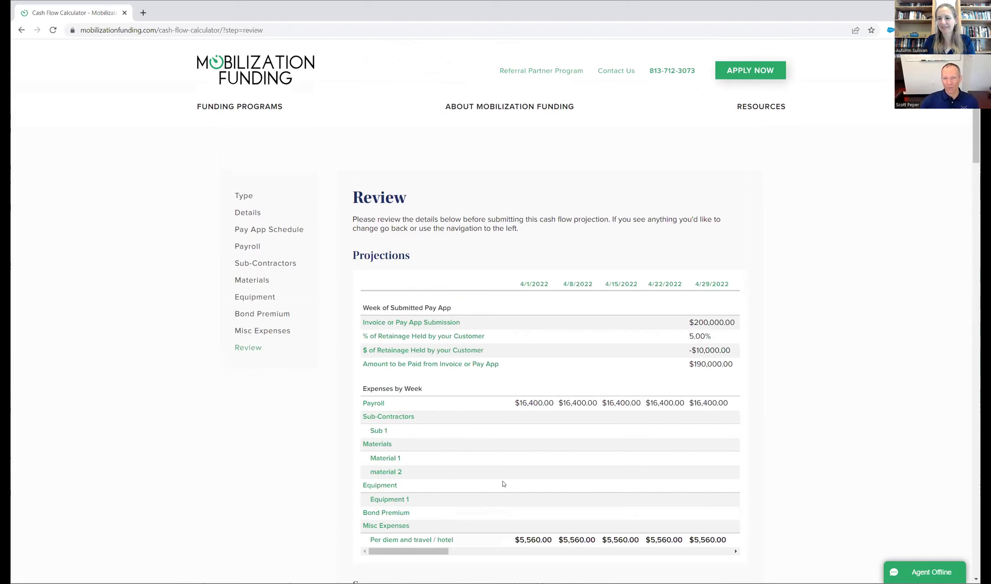
Step: Check the projection table and summary on the review page, and submit the cash flow projection
scroll(710, 379, down, 1)
scroll(709, 379, down, 10)
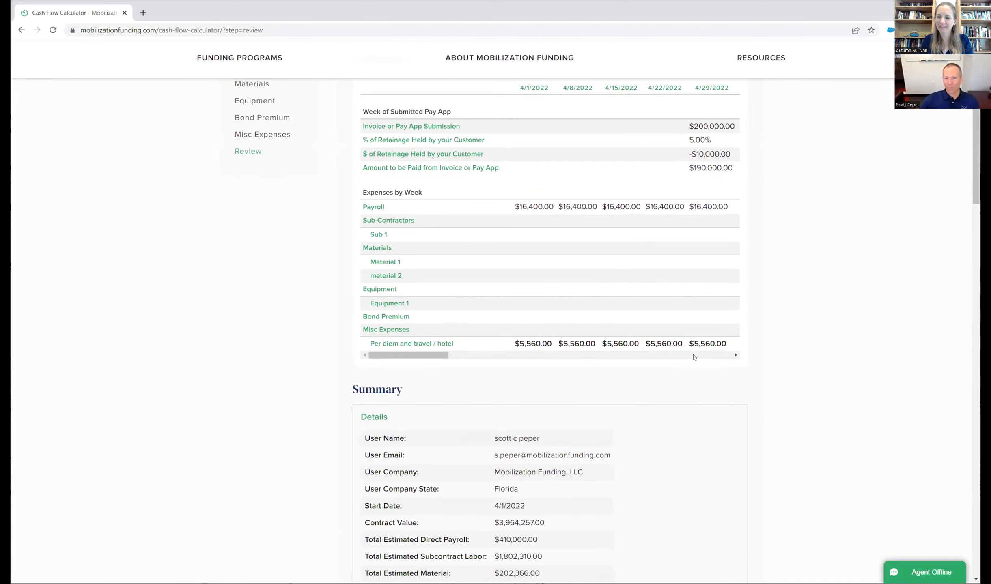
scroll(689, 373, down, 15)
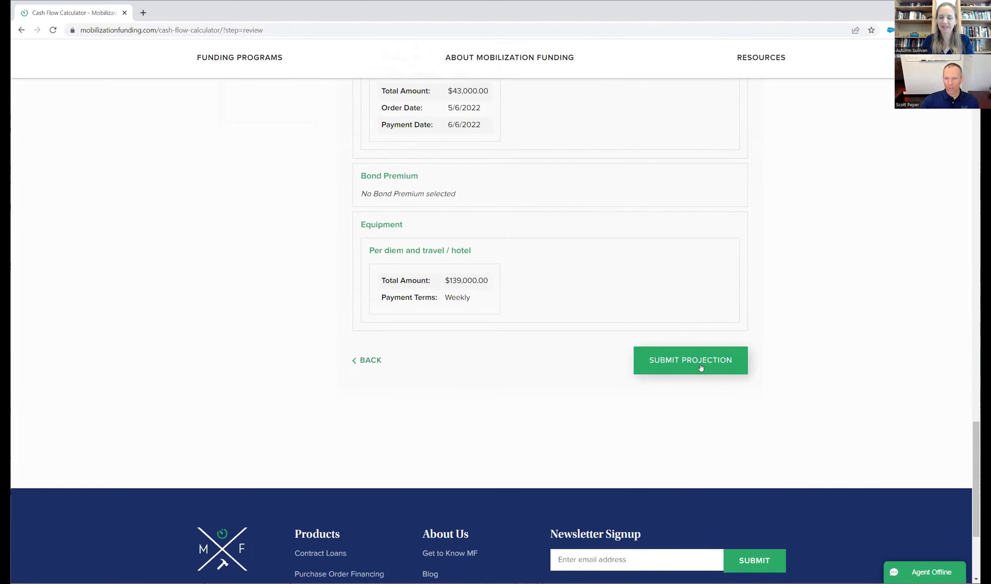
click(701, 367)
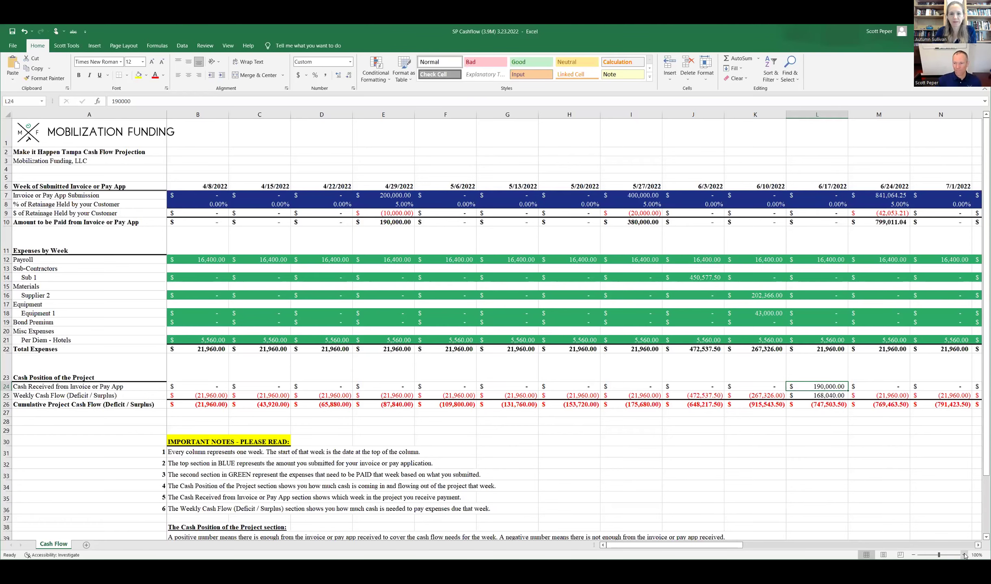
Step: Switch to the cash flow workbook in Excel and examine the weekly date headers from 4/8/2022 through 5/20/2022
scroll(400, 367, up, 1)
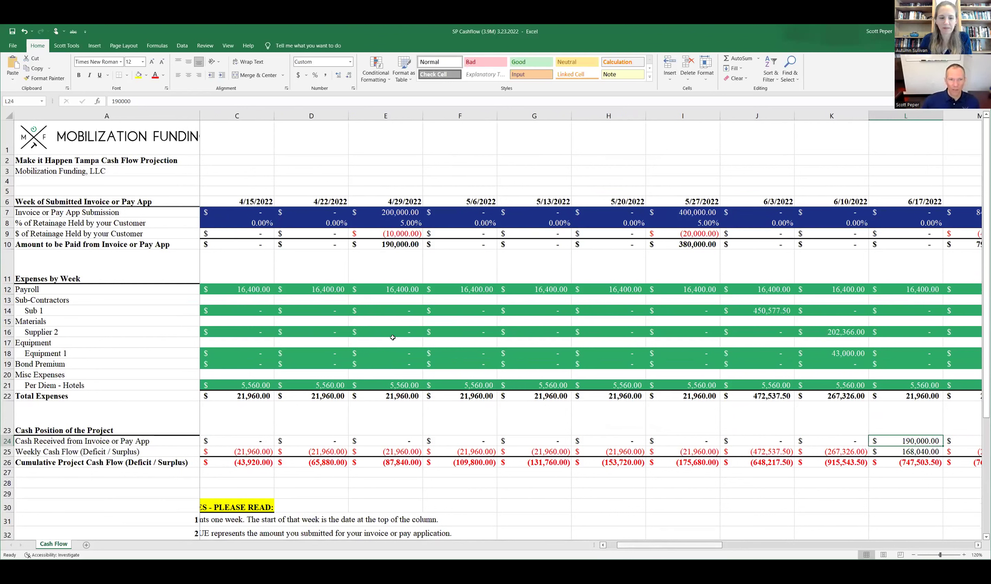
scroll(249, 117, left, 1)
click(249, 117)
click(284, 117)
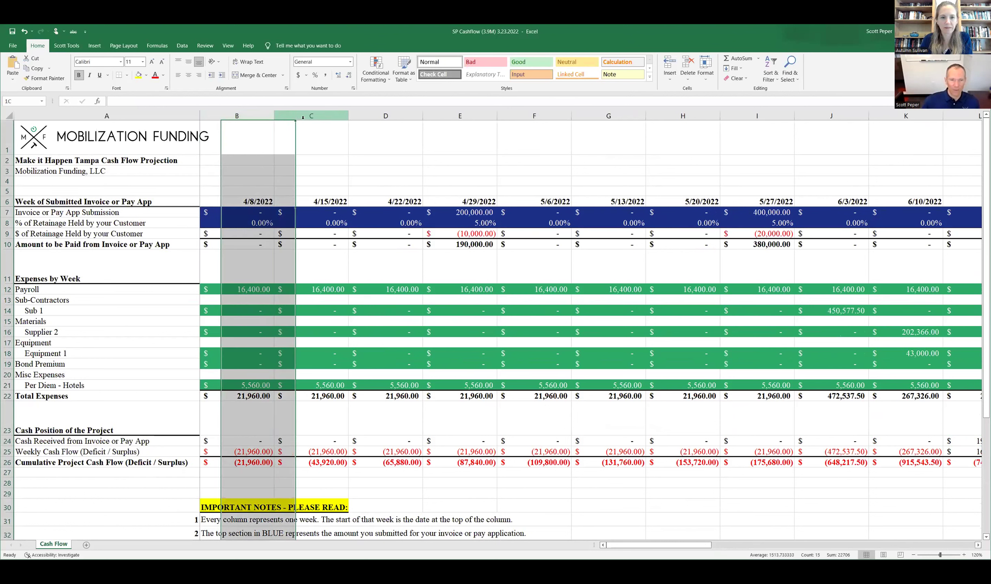
click(249, 200)
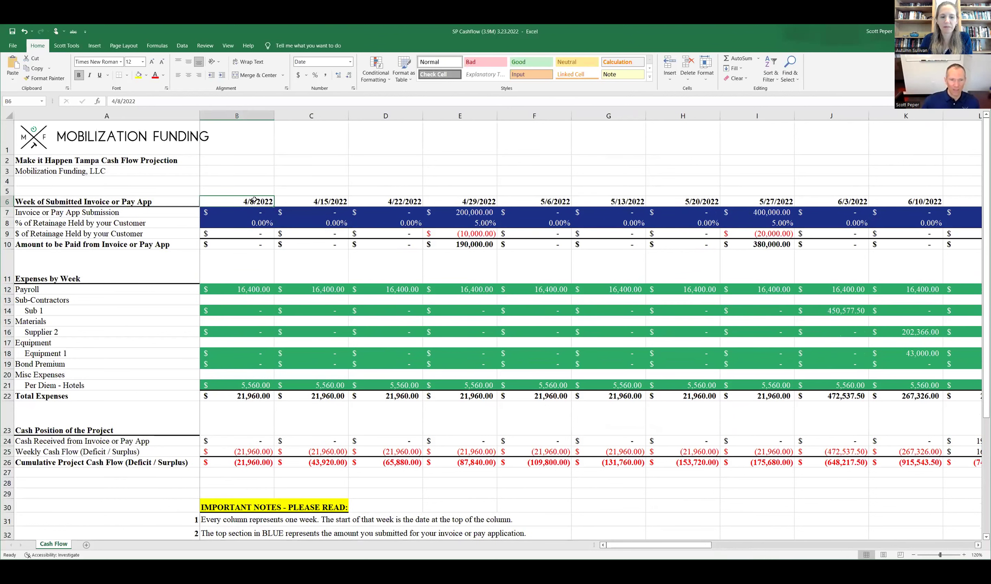
click(291, 199)
click(390, 200)
key(Right)
key(Right)
key(Right)
key(Right)
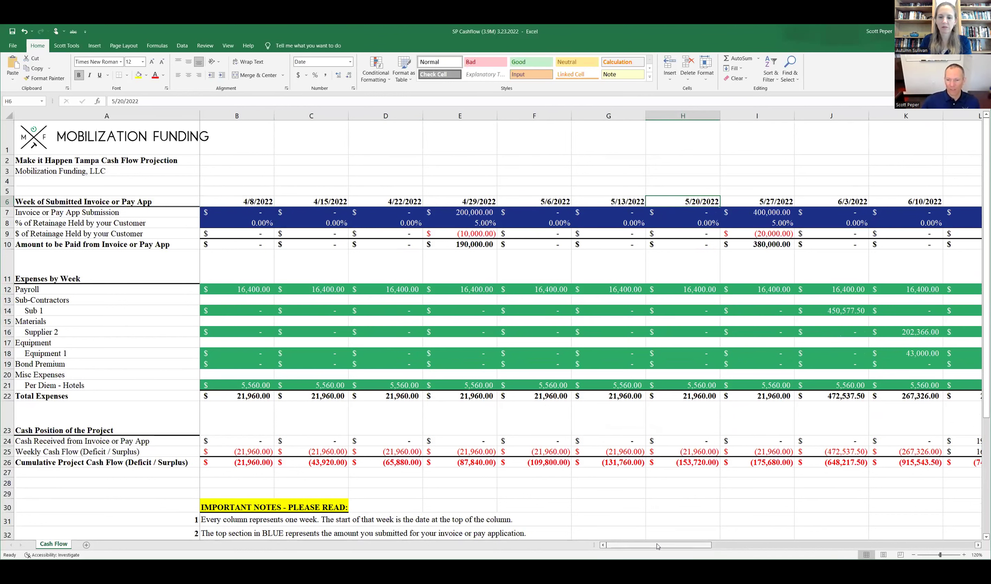
Step: Examine the Total column's invoice, amount-to-be-paid, equipment and per diem figures, plus the Supplier 2 and Equipment row labels
scroll(894, 212, right, 8)
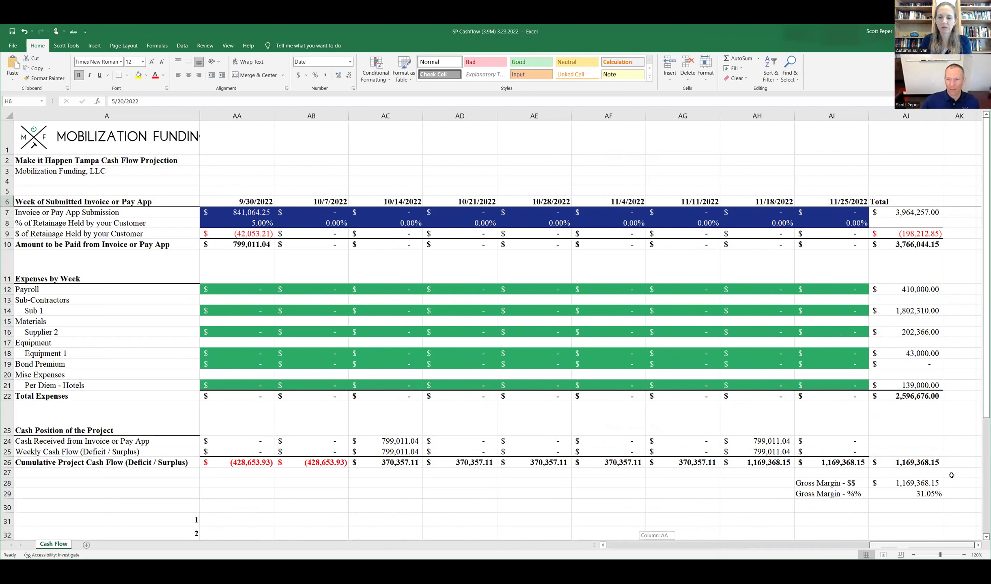
click(913, 212)
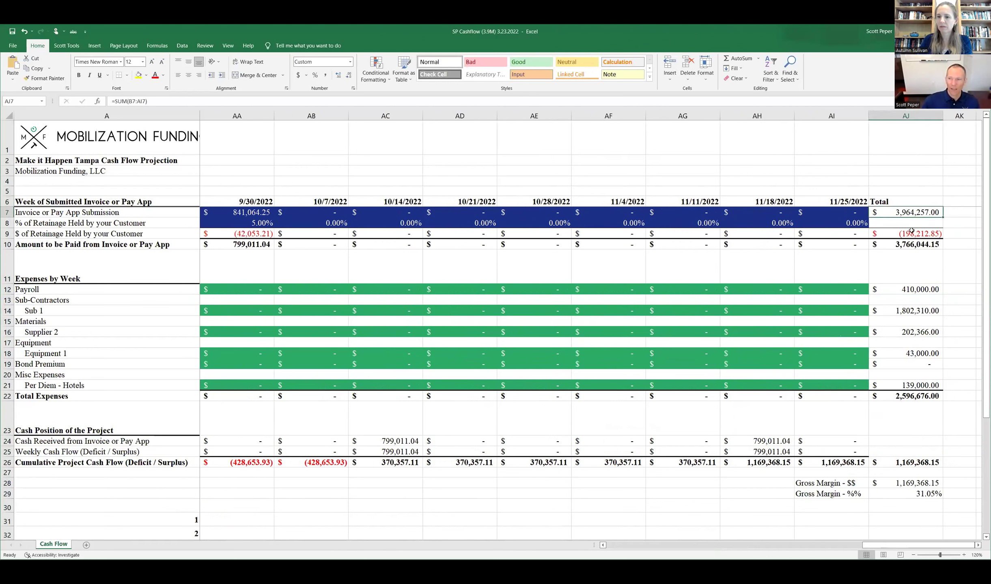
click(891, 248)
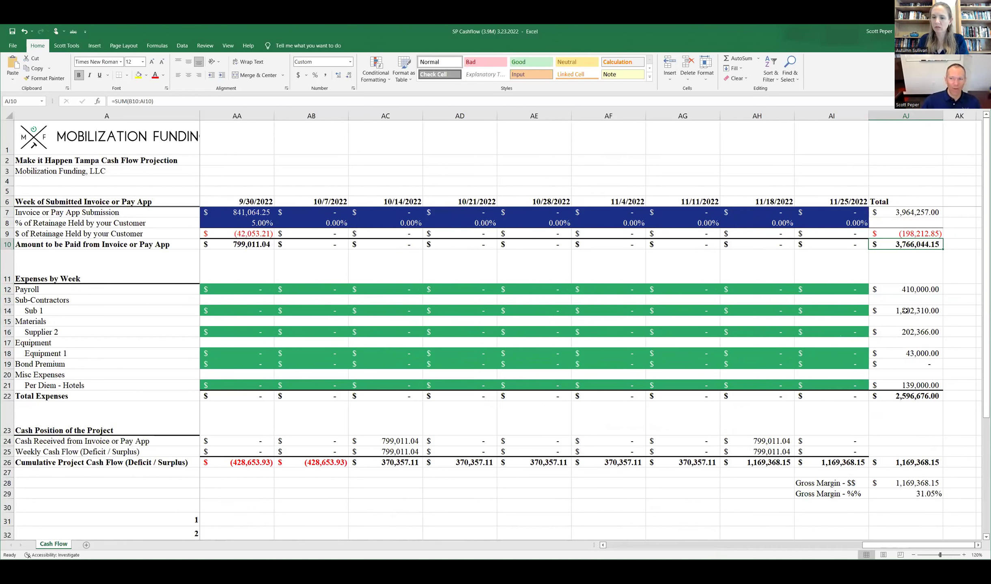
click(914, 354)
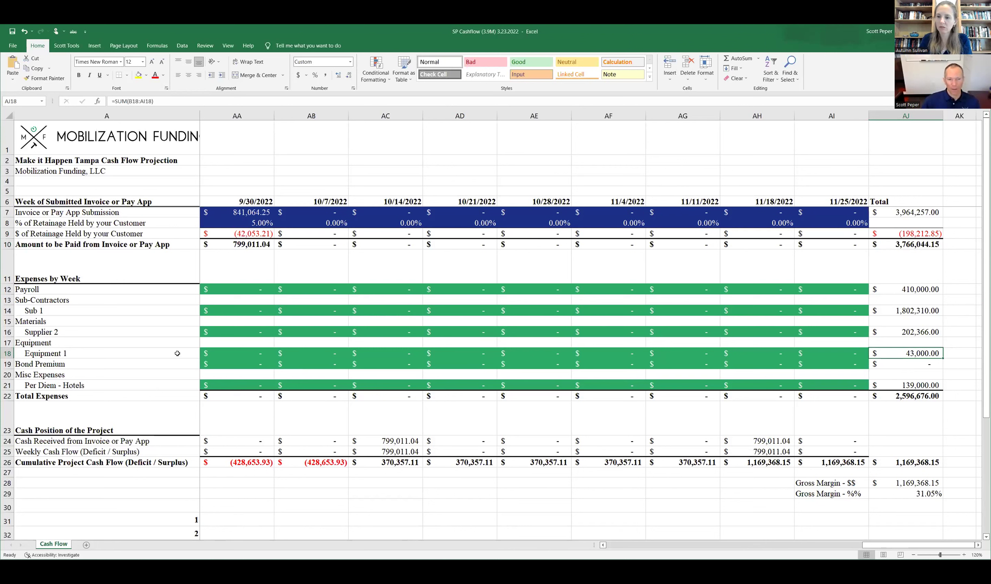
click(913, 386)
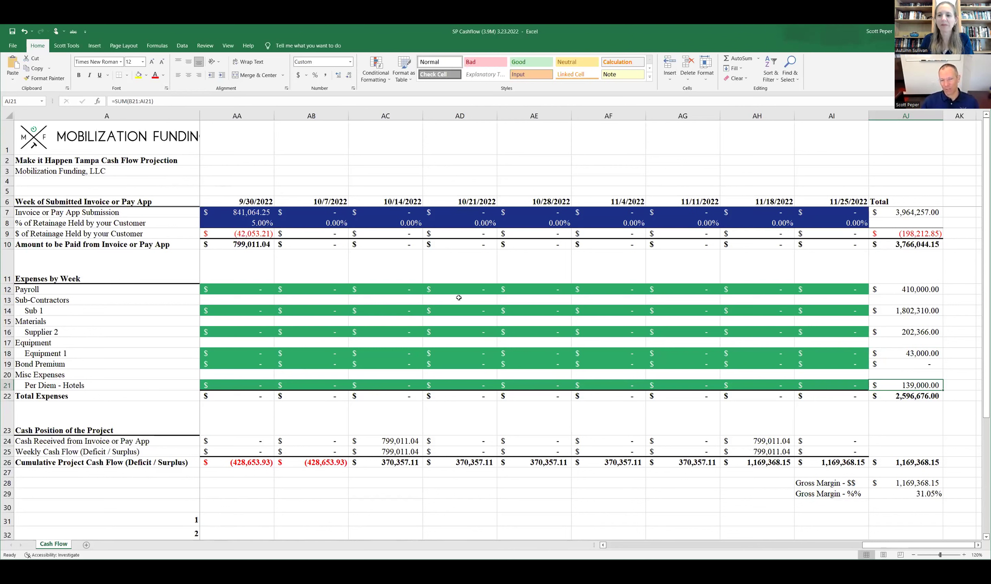
click(60, 333)
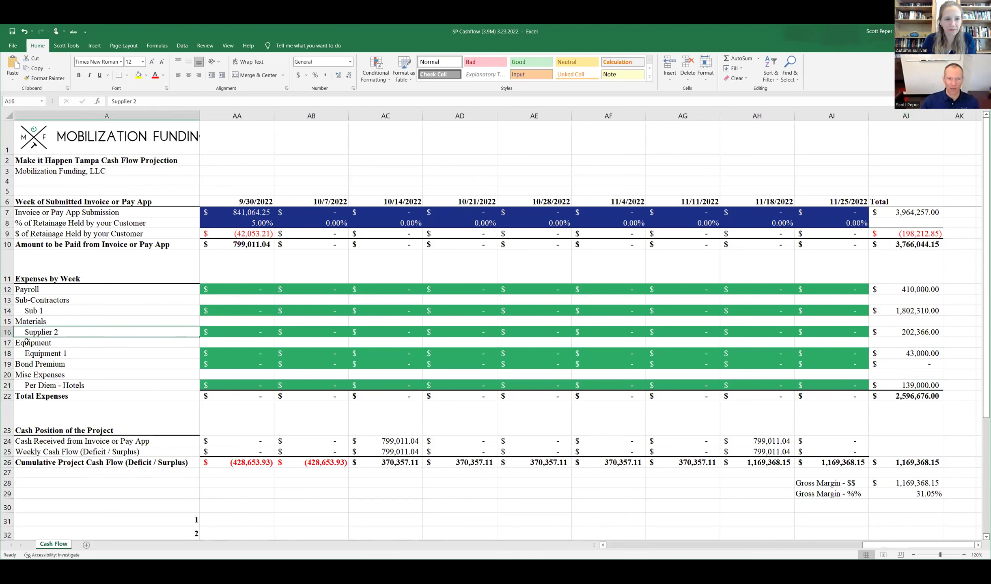
click(4, 342)
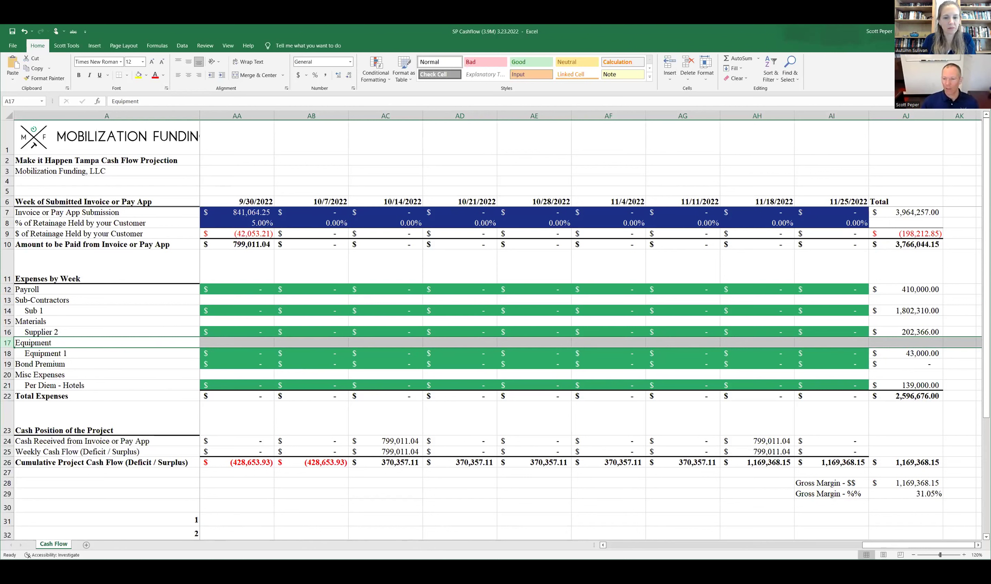
Step: Review the 4/29/2022 pay app submission and the payroll through per diem expenses for the first weeks of the project
drag(877, 545, 605, 548)
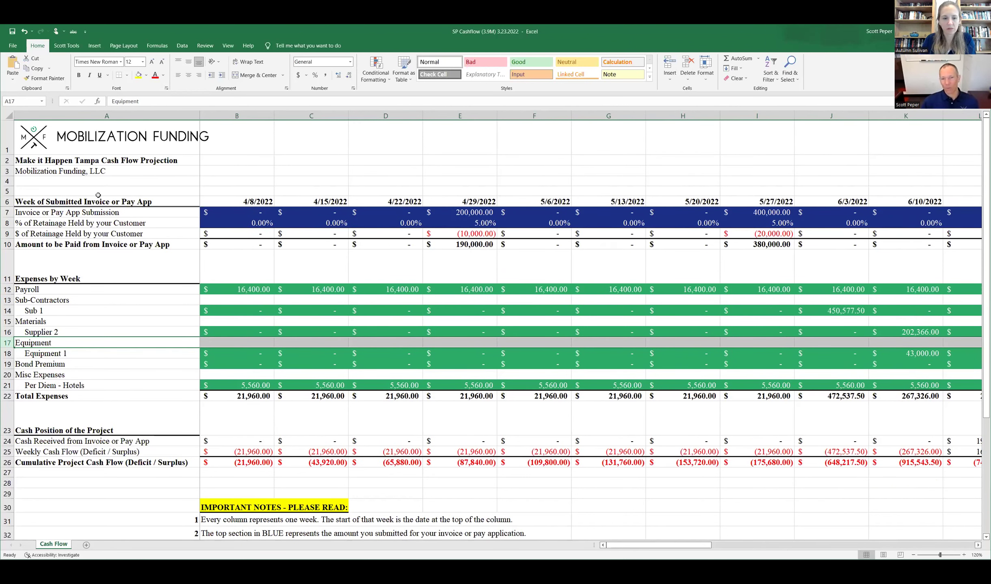
click(463, 213)
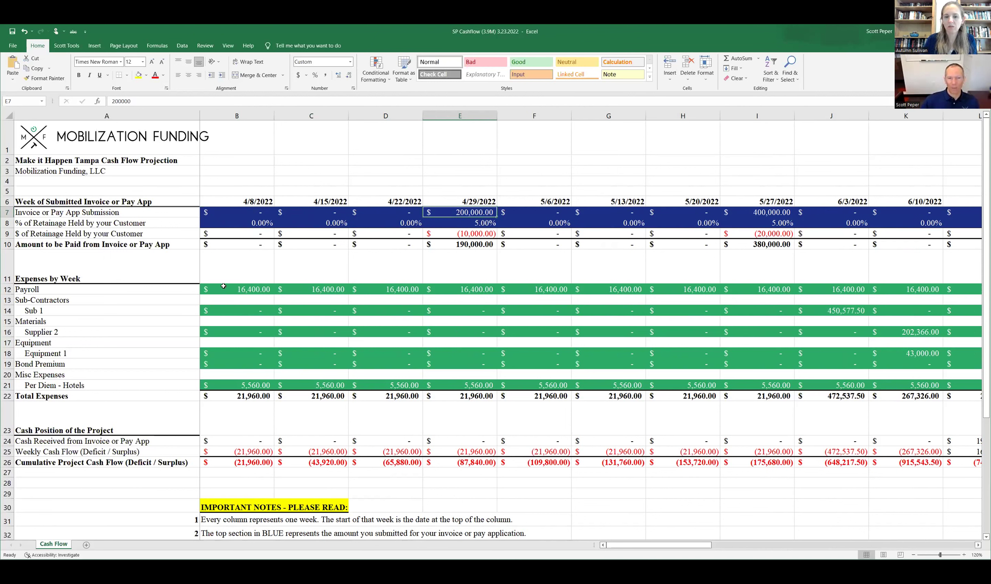
drag(228, 288, 235, 386)
drag(305, 287, 309, 388)
click(372, 287)
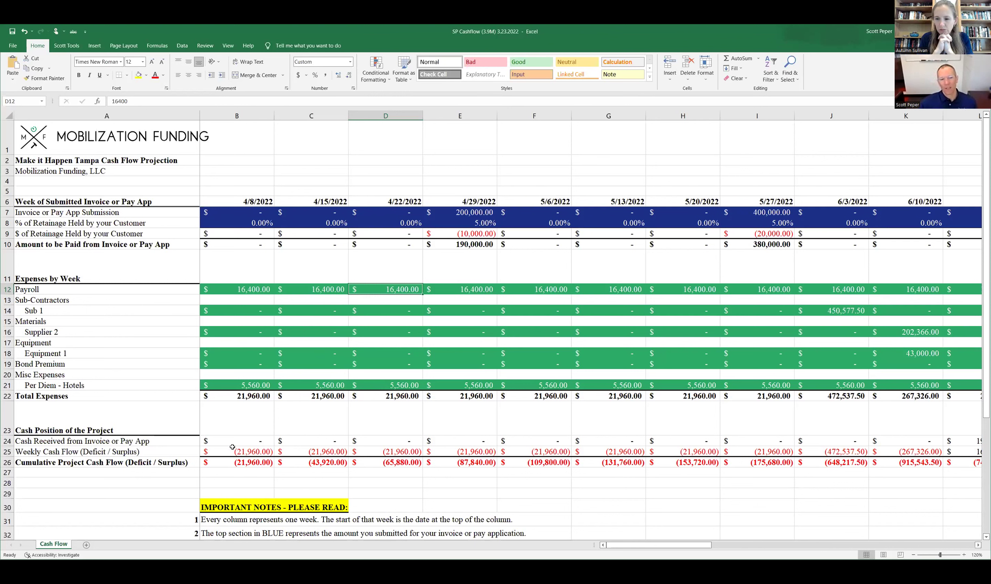
Step: Examine how the Weekly Cash Flow row is calculated from cash received and total expenses for 4/8/2022 through 4/29/2022
click(31, 451)
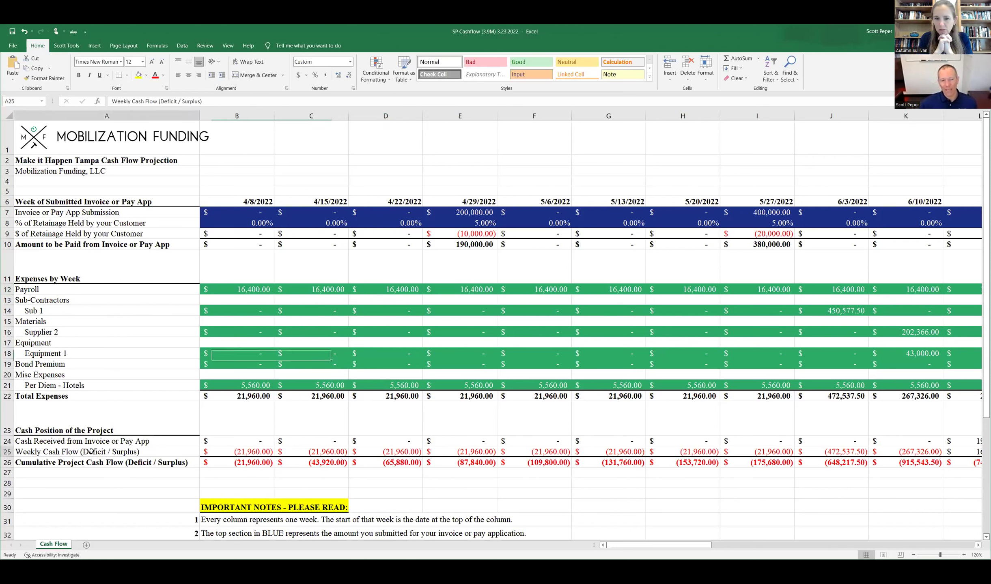
click(230, 453)
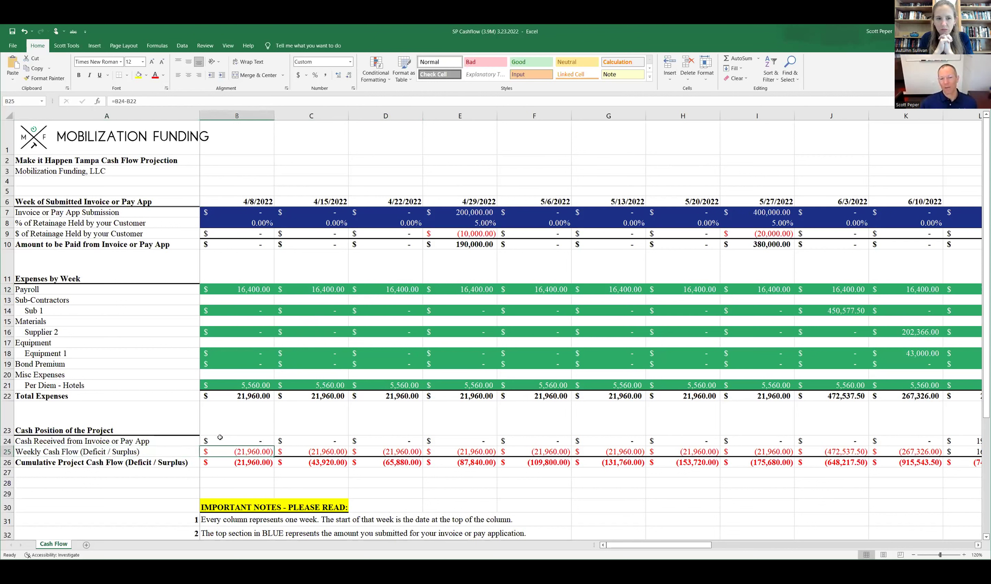
click(231, 439)
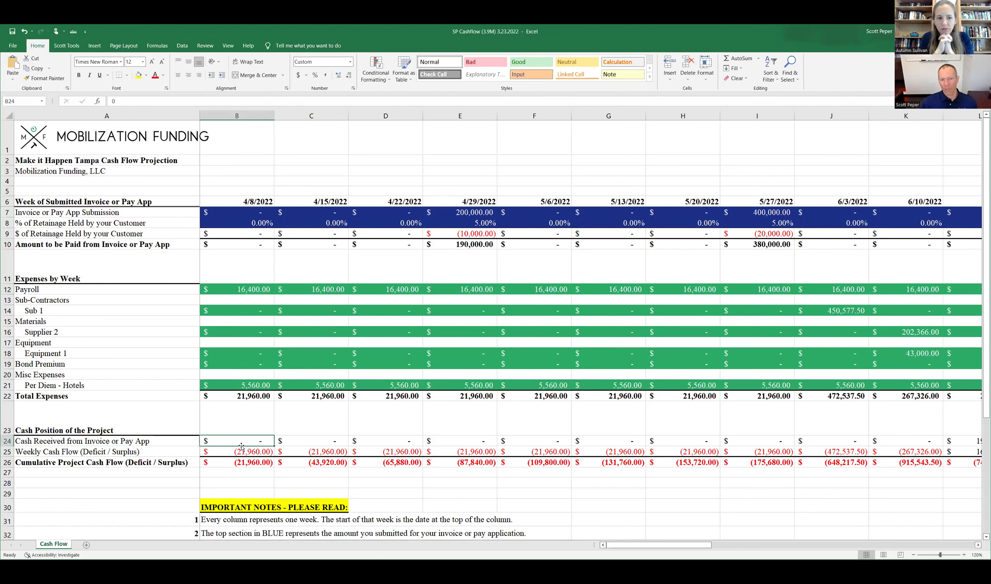
click(227, 452)
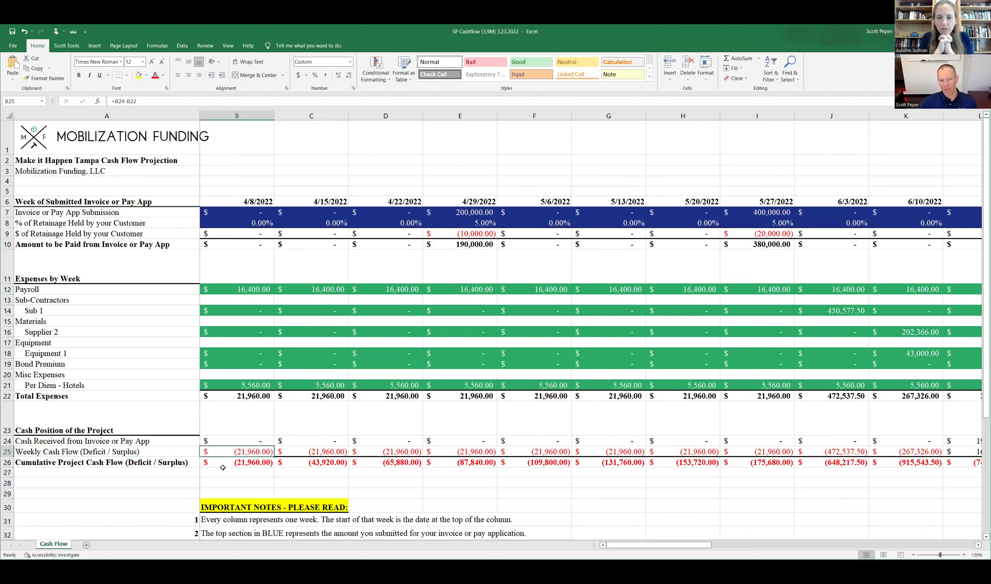
click(224, 467)
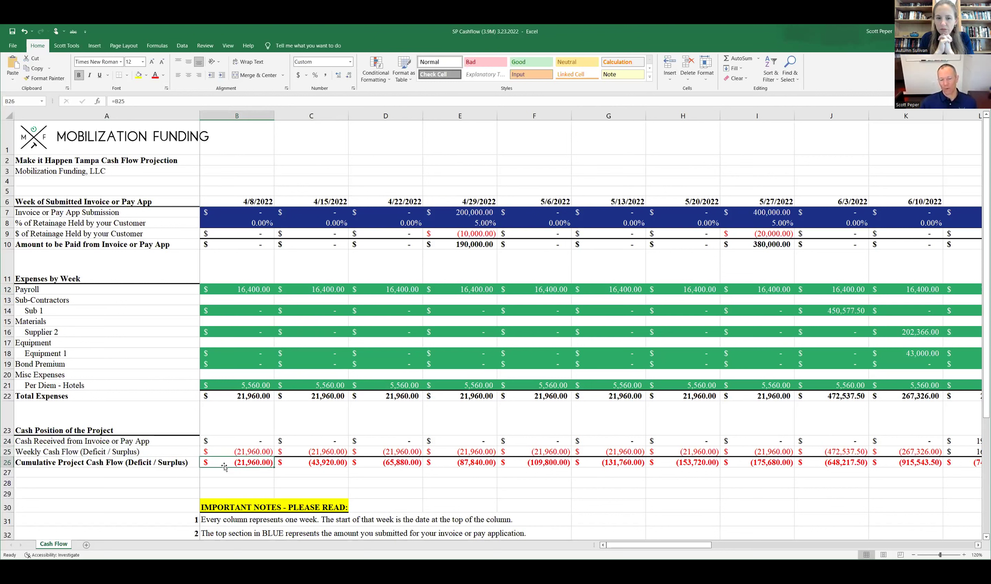
click(231, 453)
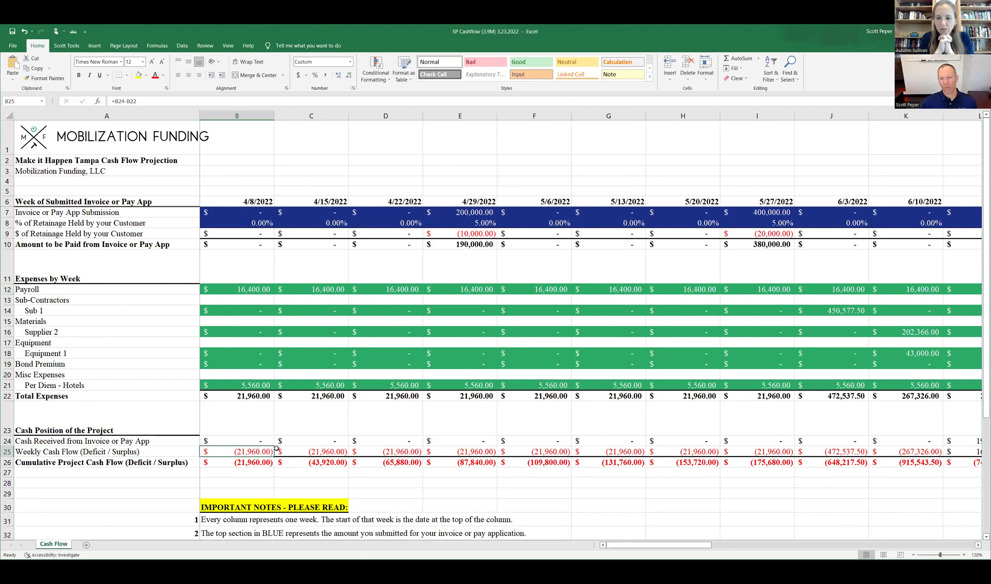
click(294, 451)
click(372, 451)
click(445, 452)
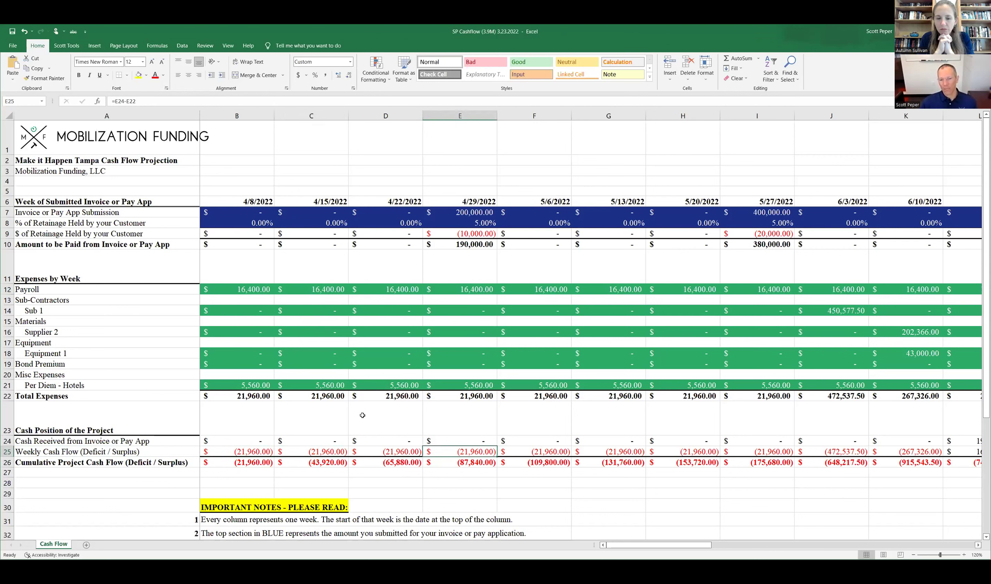
Step: Trace the Cumulative Project Cash Flow row week by week from 4/8/2022 through 5/27/2022
click(254, 462)
click(303, 462)
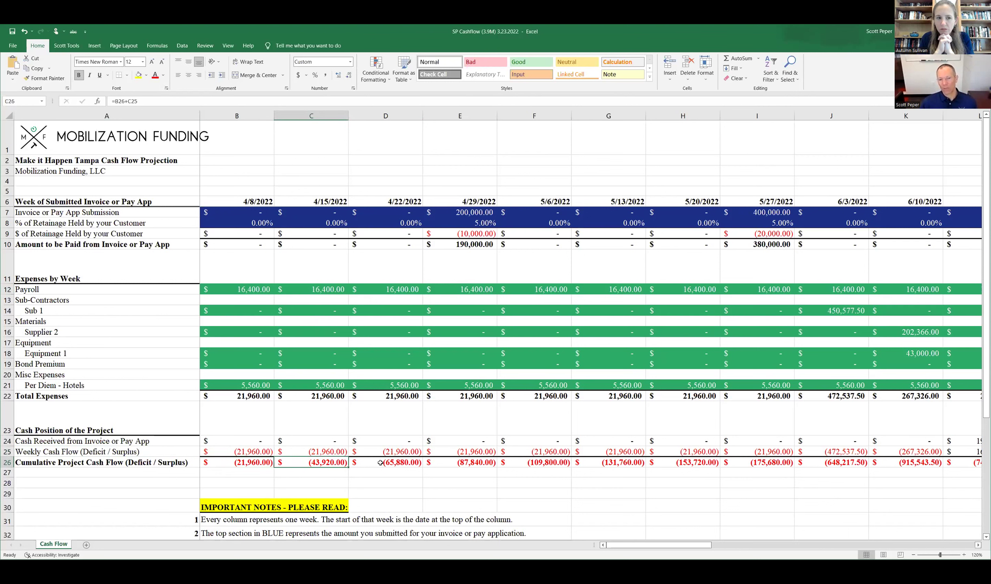
click(392, 462)
click(467, 465)
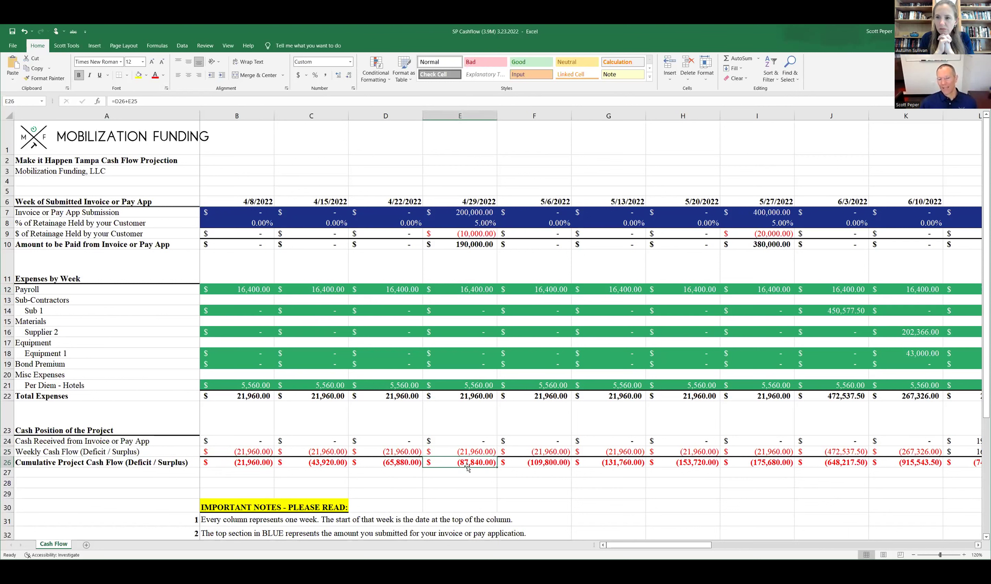
click(521, 465)
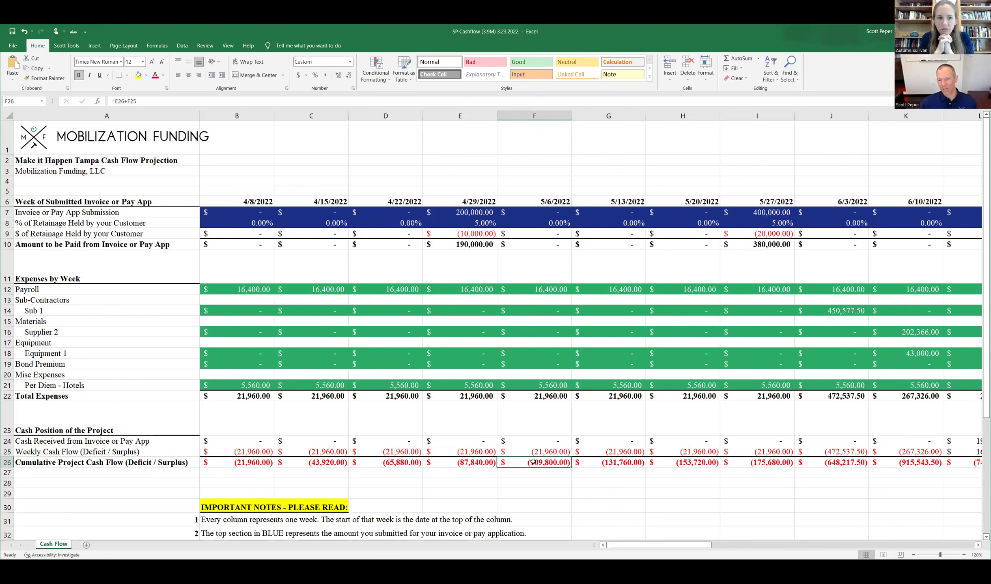
click(594, 464)
click(705, 463)
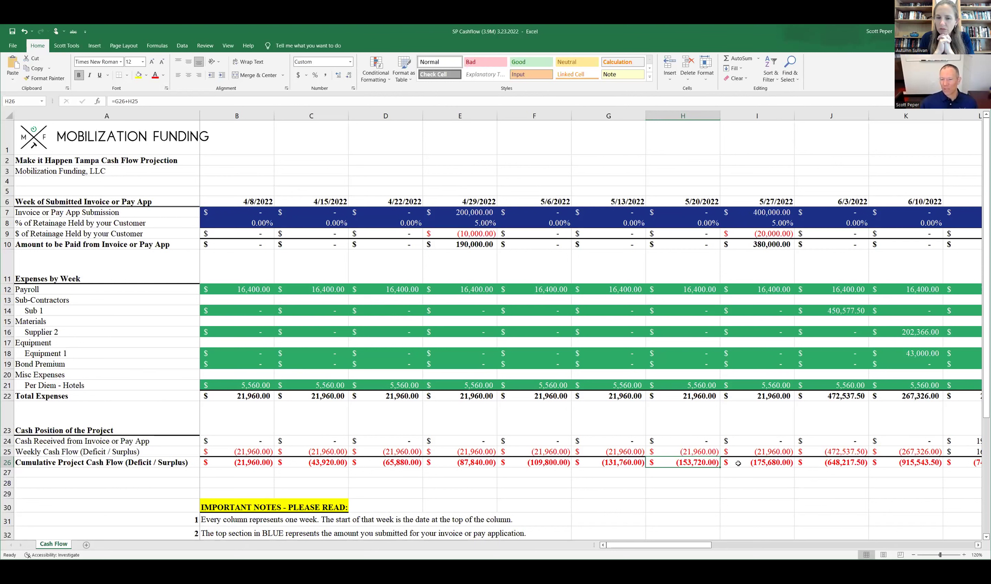
click(738, 464)
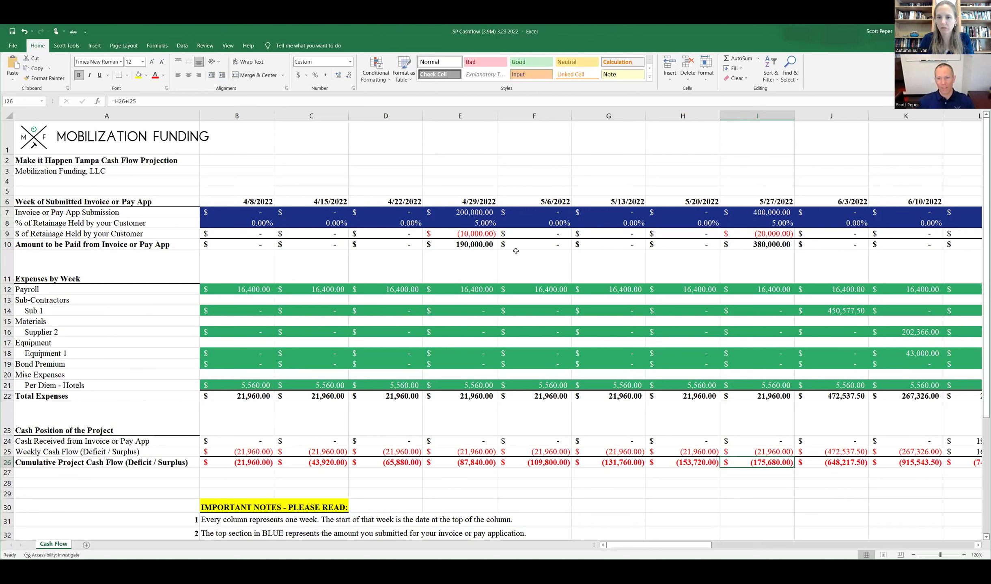
Step: Compare the pay app submissions and the amounts to be paid for the weeks of 4/29/2022 and 5/27/2022
click(460, 213)
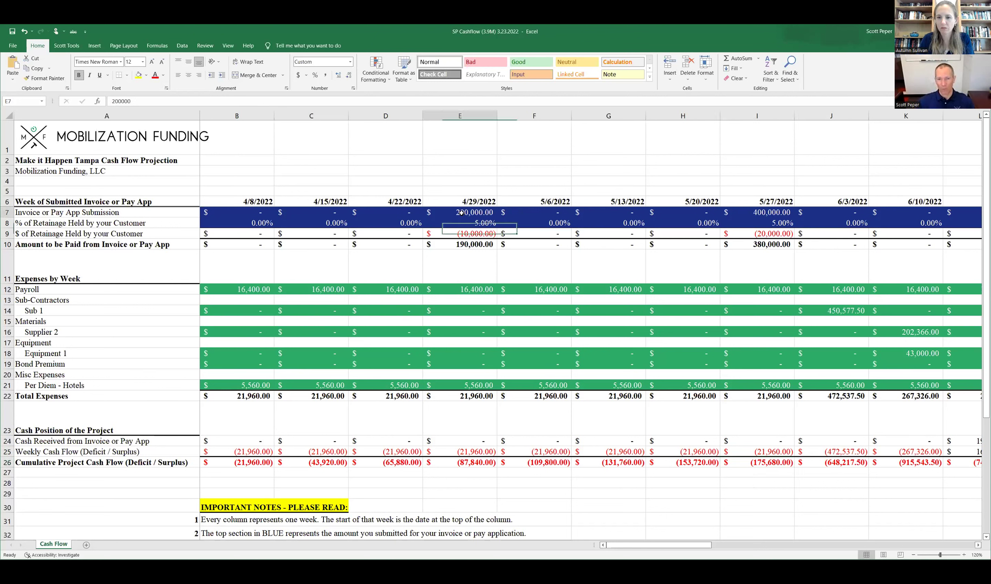
click(762, 212)
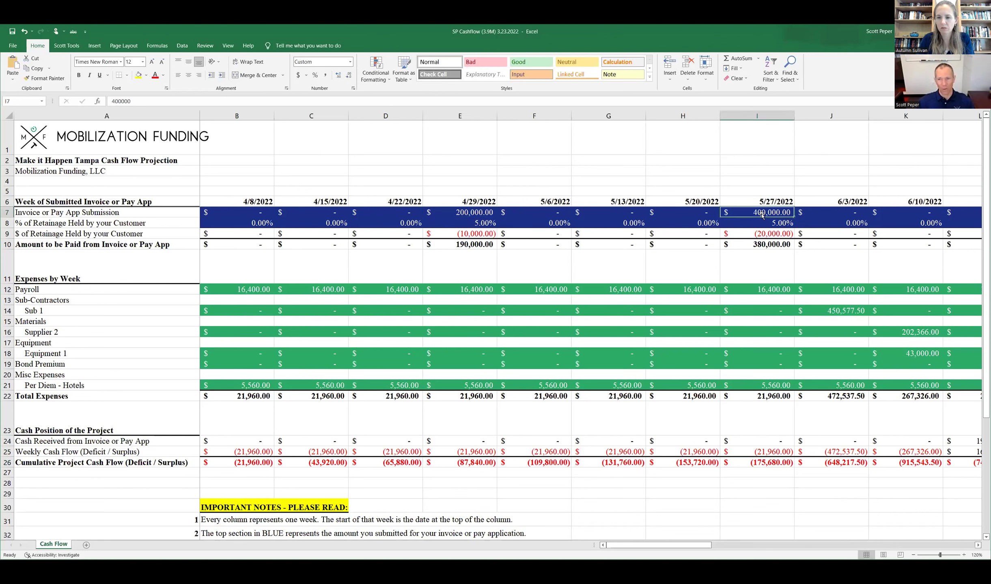
click(472, 245)
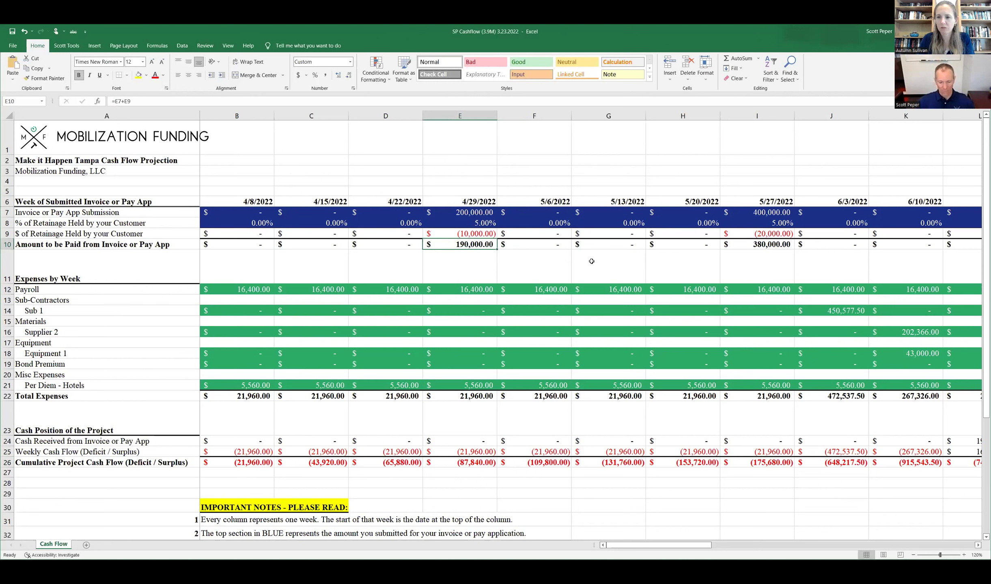
ctrl+click(746, 245)
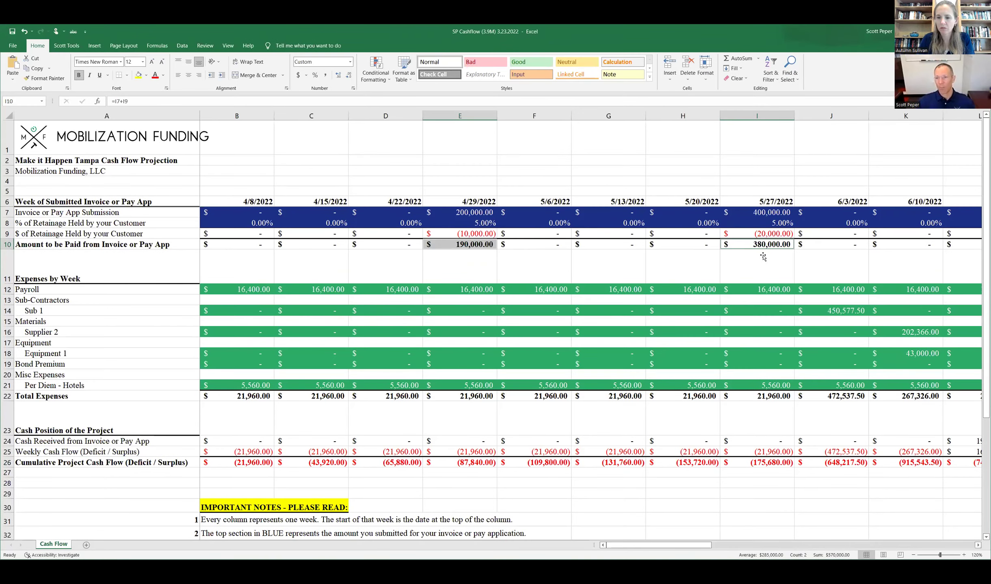
click(753, 265)
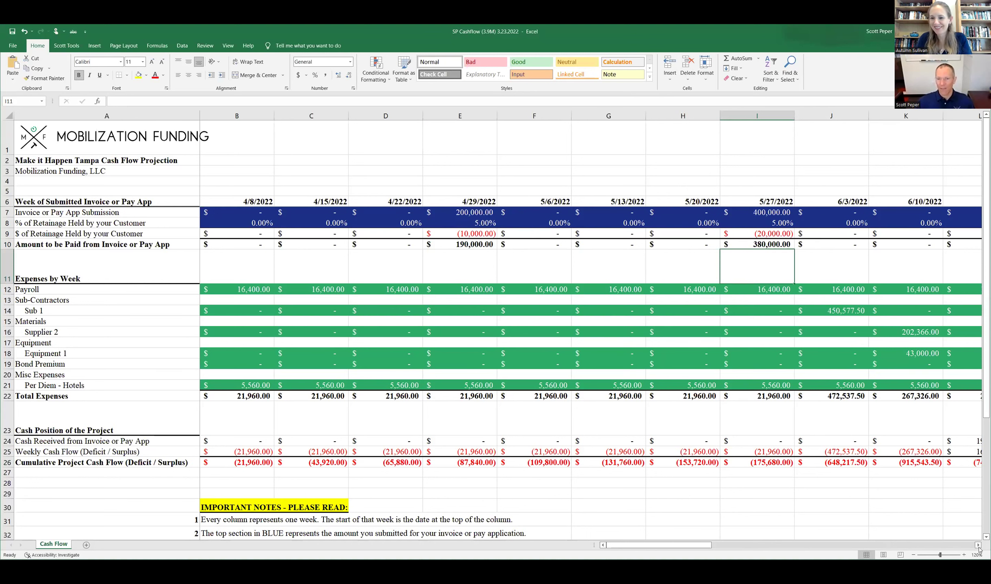
scroll(394, 244, right, 1)
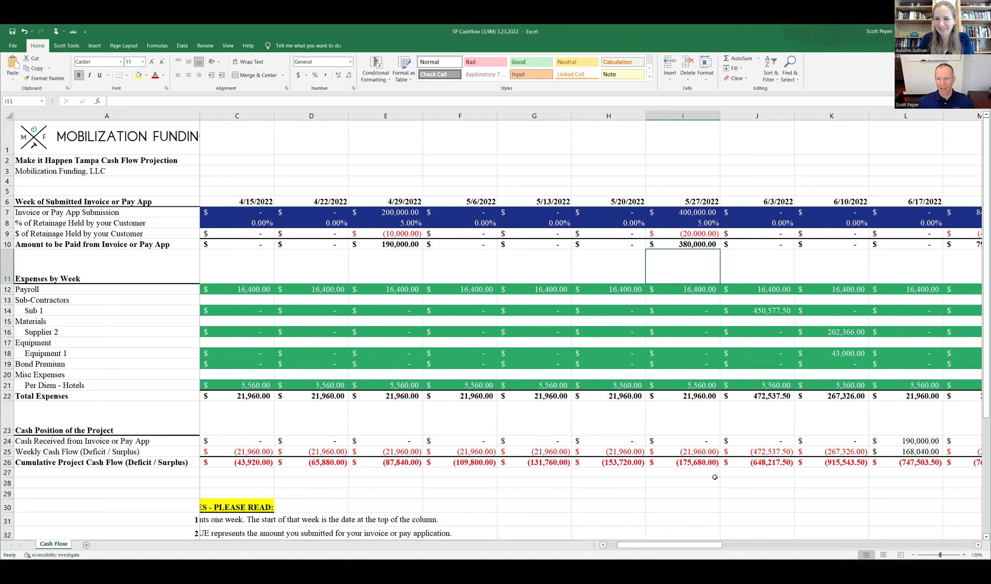
Step: Check the cash received and the weekly cash flow for the week of 6/17/2022 in the project's cash position section
click(977, 545)
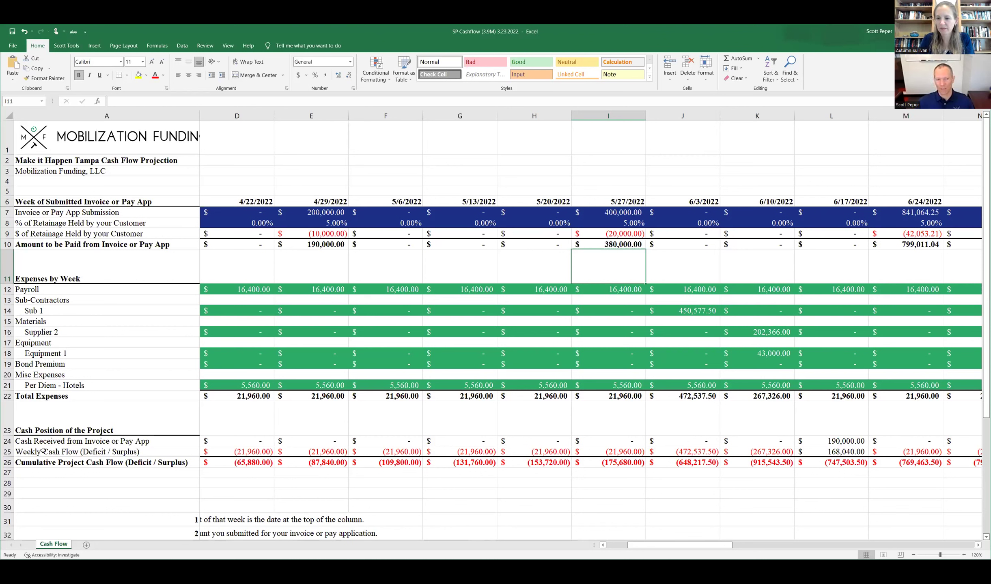
click(33, 442)
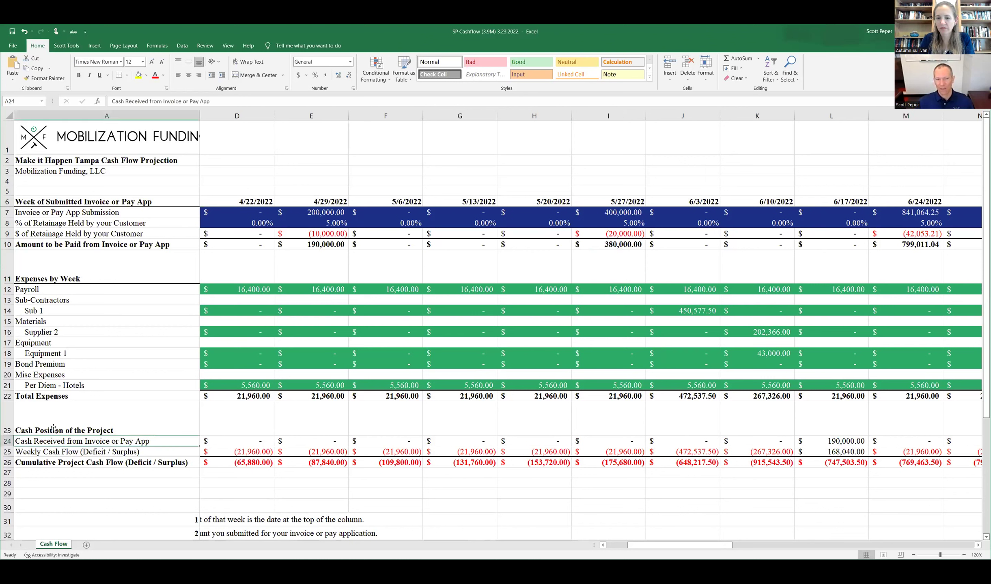
click(818, 441)
click(826, 452)
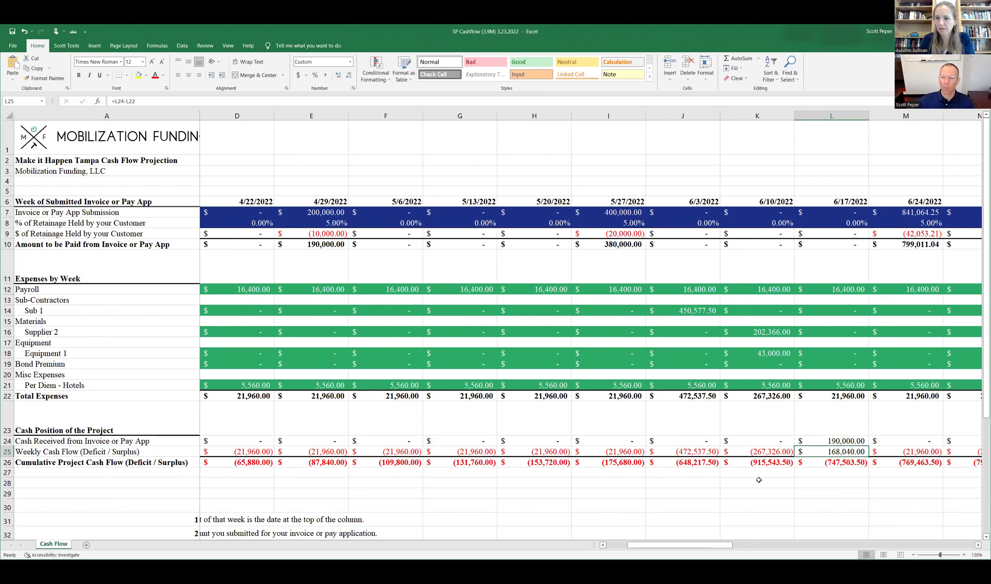
Step: Review the Sub 1 expense for 6/3/2022 and the Supplier 2 and Equipment 1 expenses for 6/10/2022
click(681, 310)
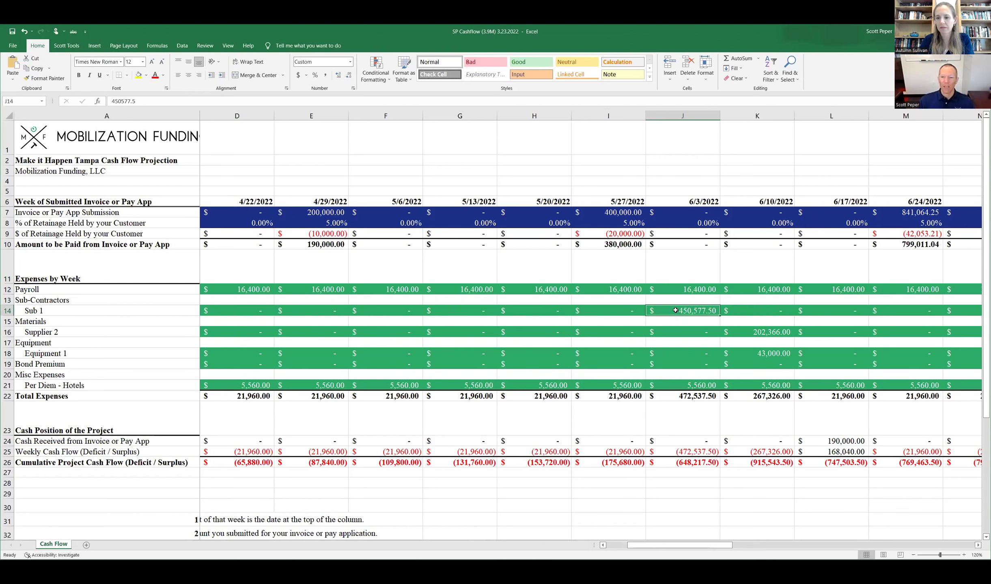
click(750, 333)
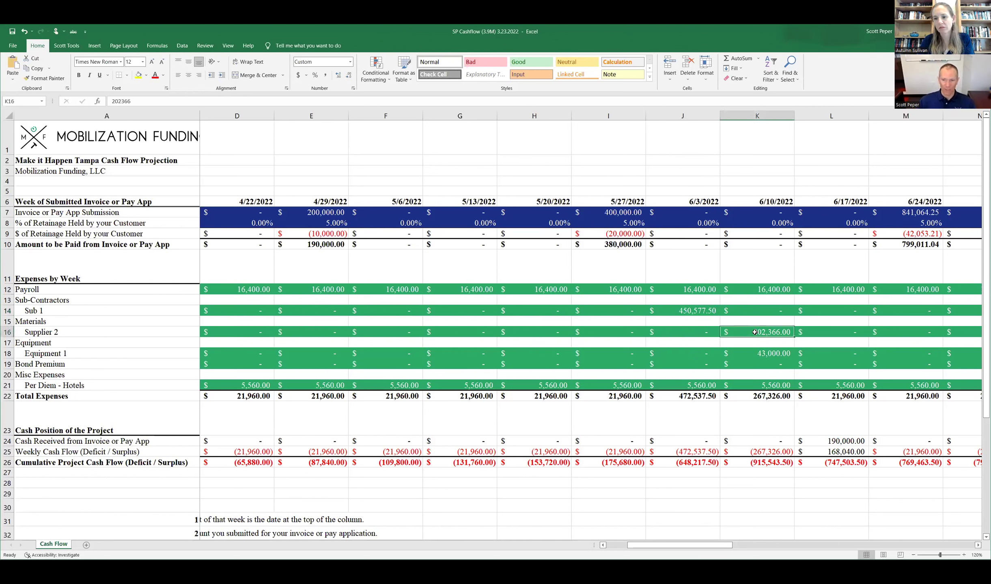
click(753, 353)
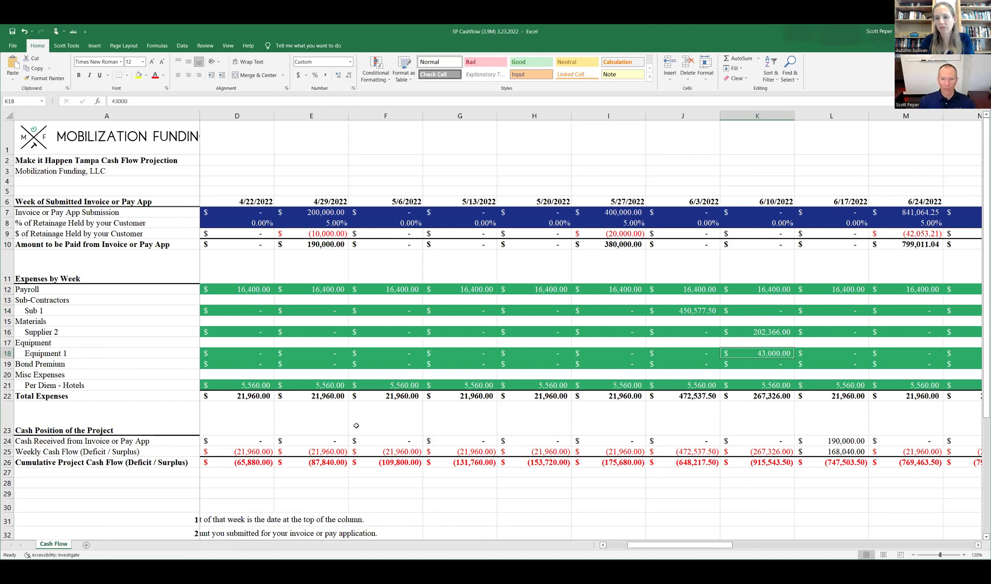
Step: Examine the Cumulative Project Cash Flow row through 6/10/2022 against the Sub 1 payment of 6/3/2022 and the late-April expenses
click(6, 463)
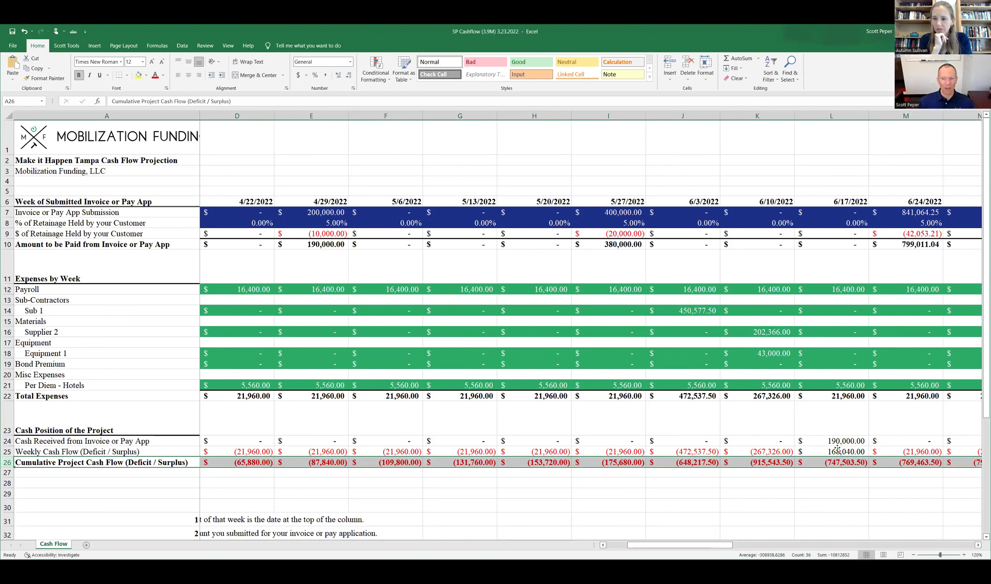
click(767, 463)
click(758, 486)
drag(759, 486, 761, 465)
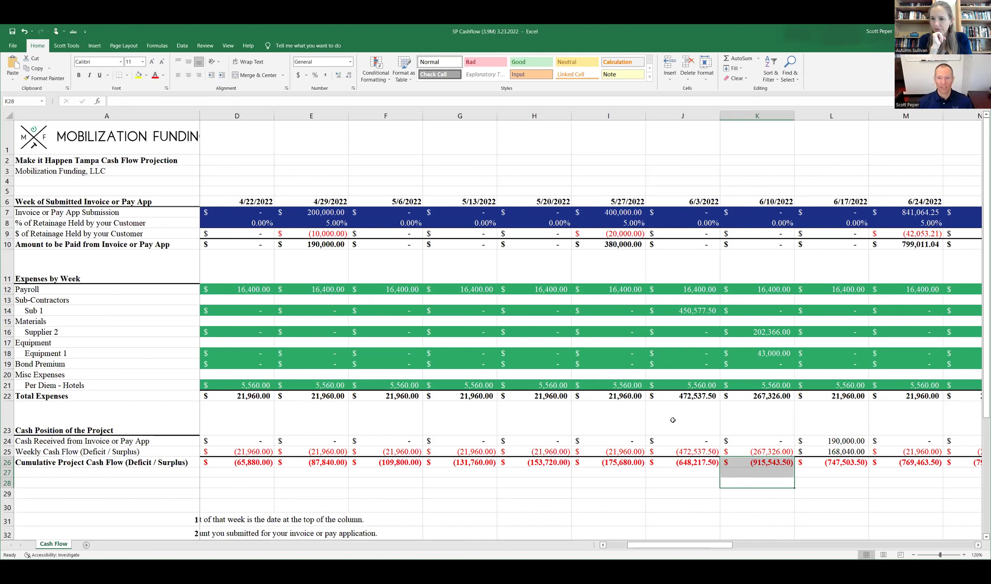
click(690, 310)
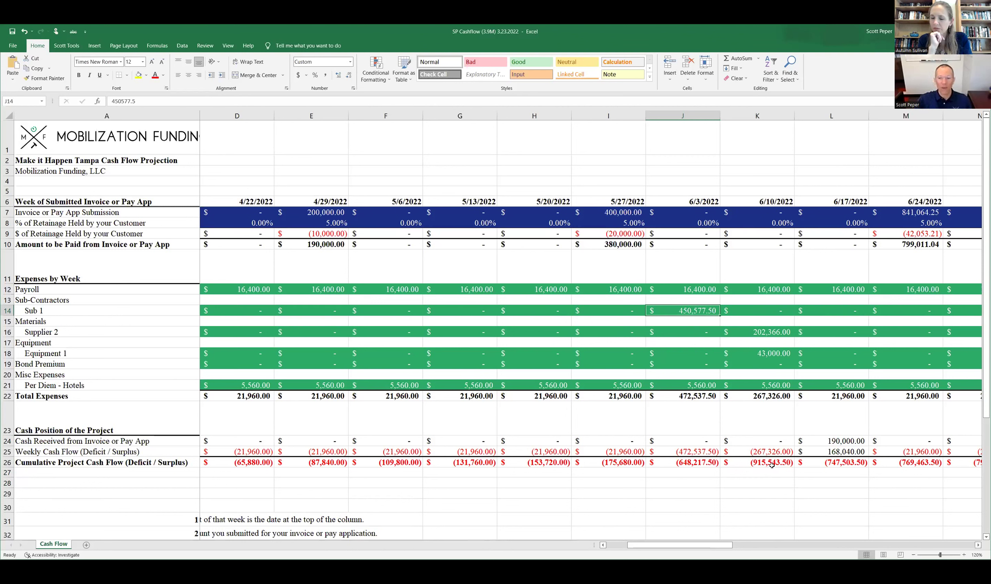
drag(774, 462, 482, 463)
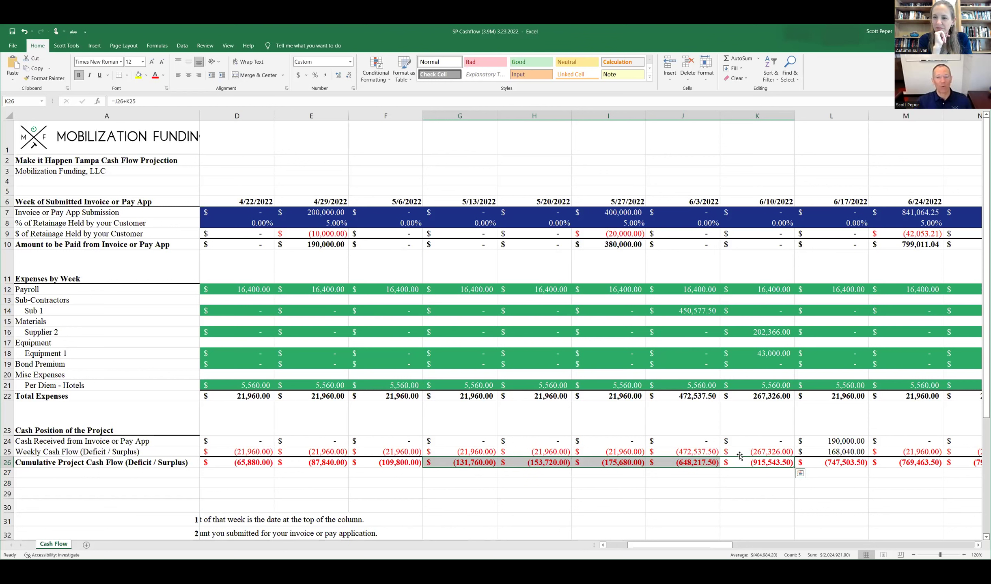
drag(257, 291, 337, 375)
drag(311, 311, 325, 375)
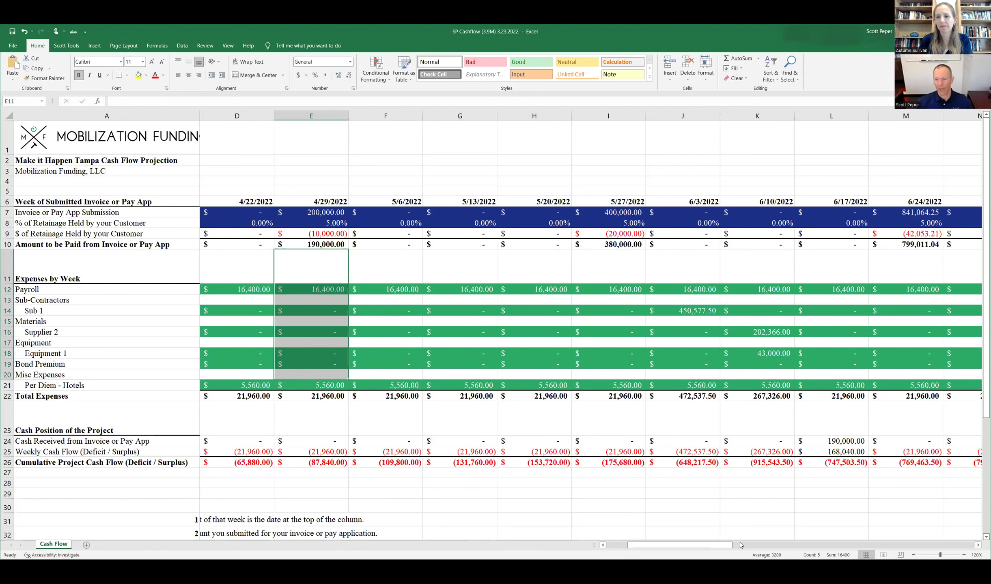
Step: Trace the weekly and cumulative cash flow from 6/10/2022 through 7/8/2022
click(978, 546)
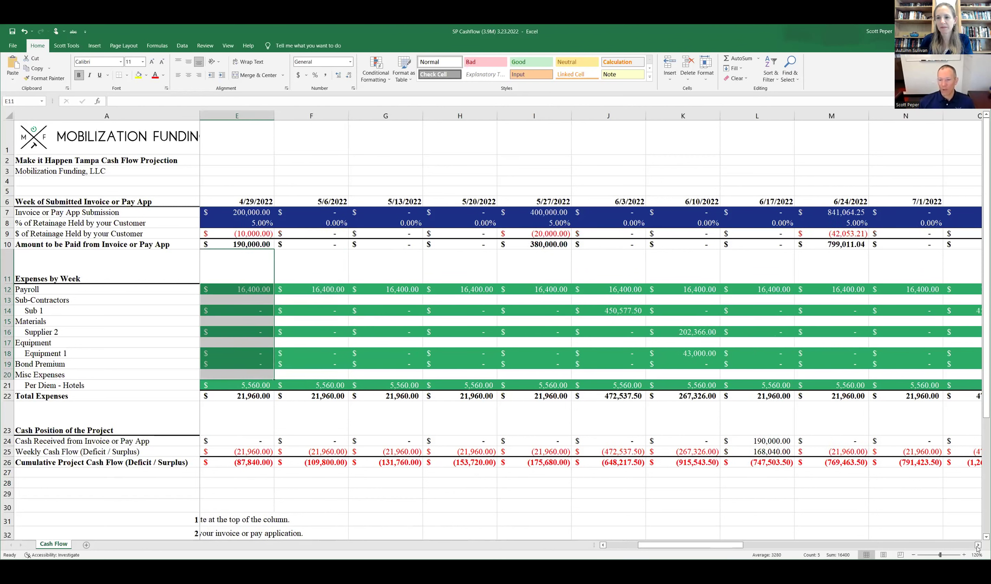
click(978, 546)
click(978, 545)
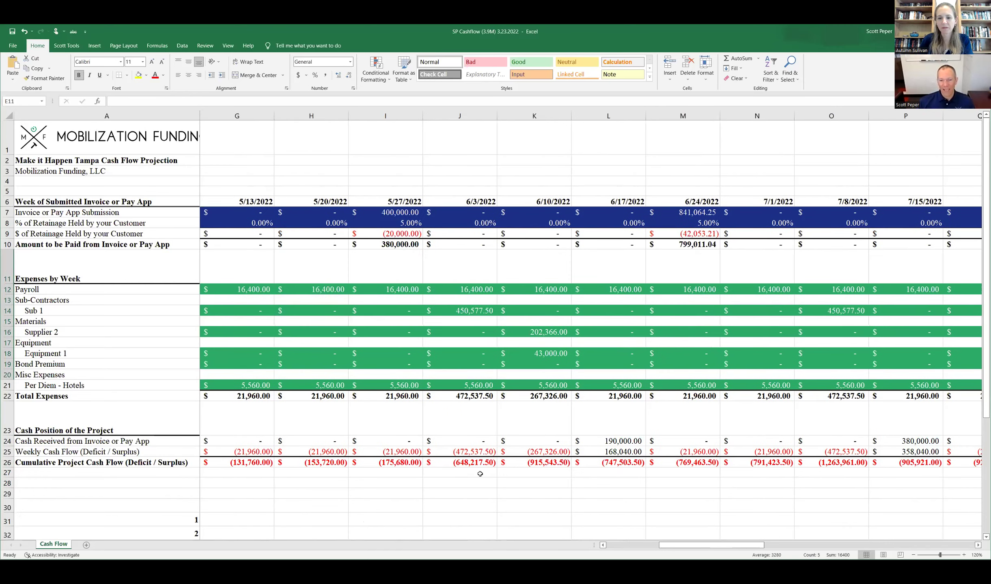
click(533, 463)
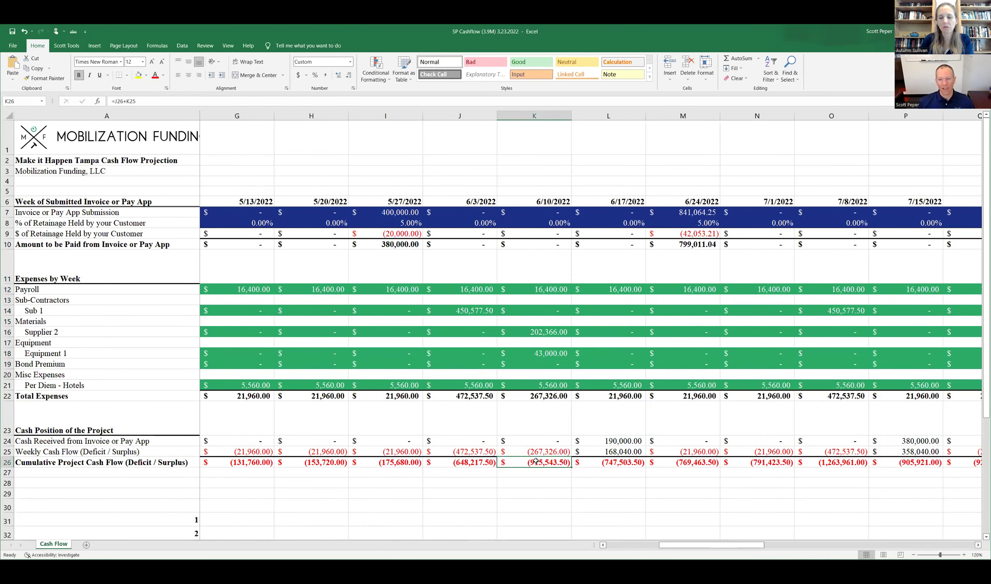
click(616, 452)
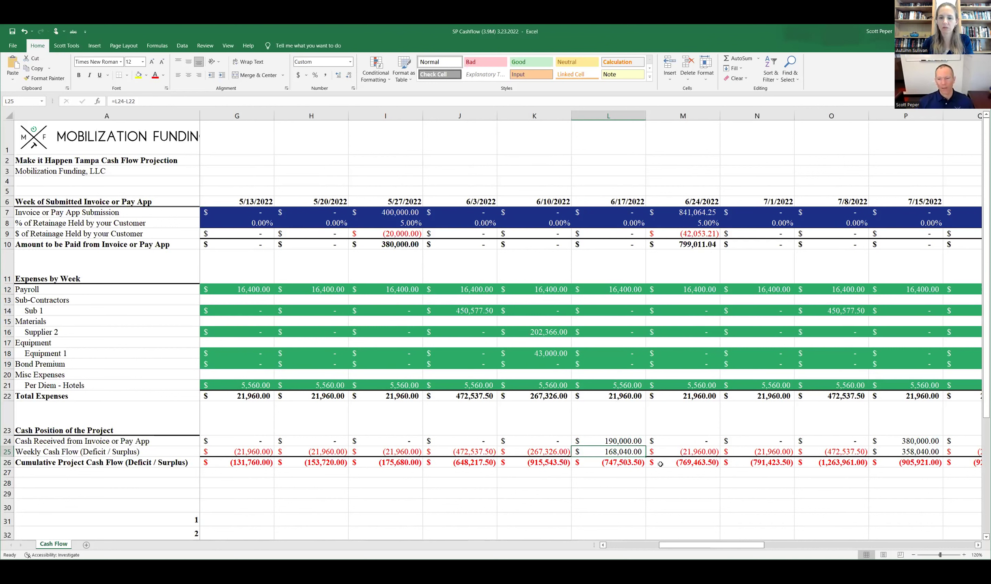
click(690, 453)
click(772, 464)
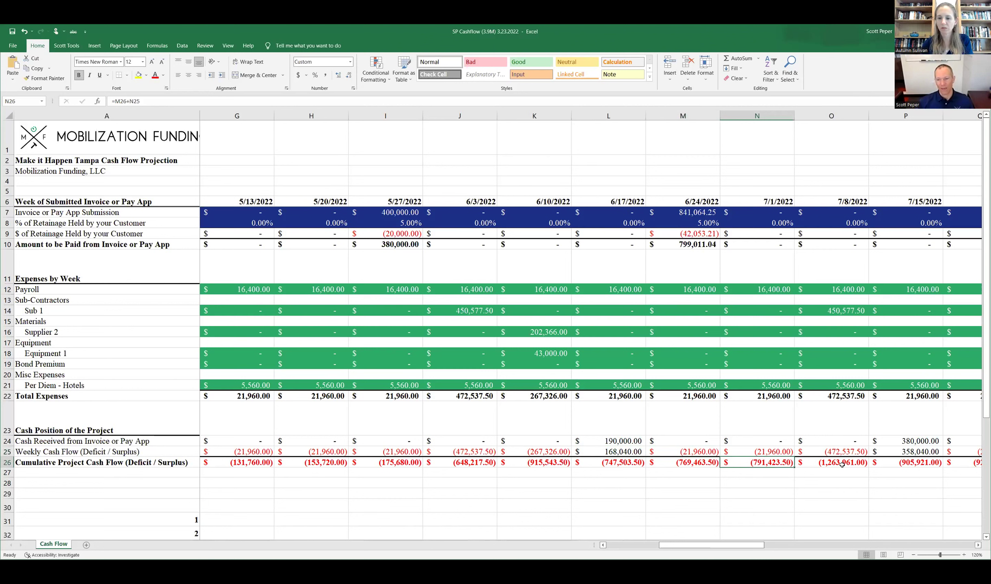
click(843, 464)
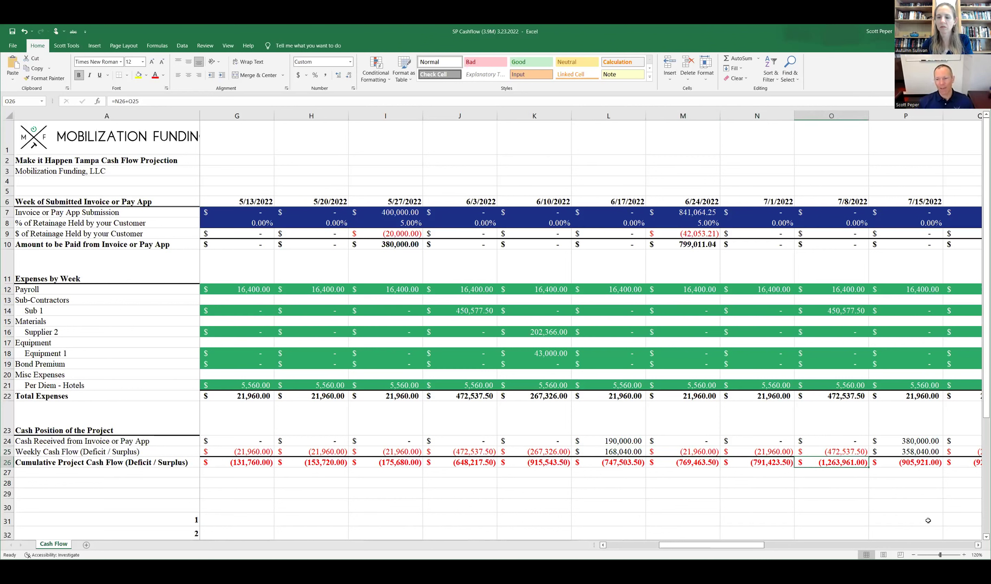
Step: Examine the cumulative cash flow for 7/8/2022 and follow it week by week through 8/5/2022
click(977, 546)
click(978, 546)
click(978, 546)
click(978, 545)
drag(537, 483, 537, 462)
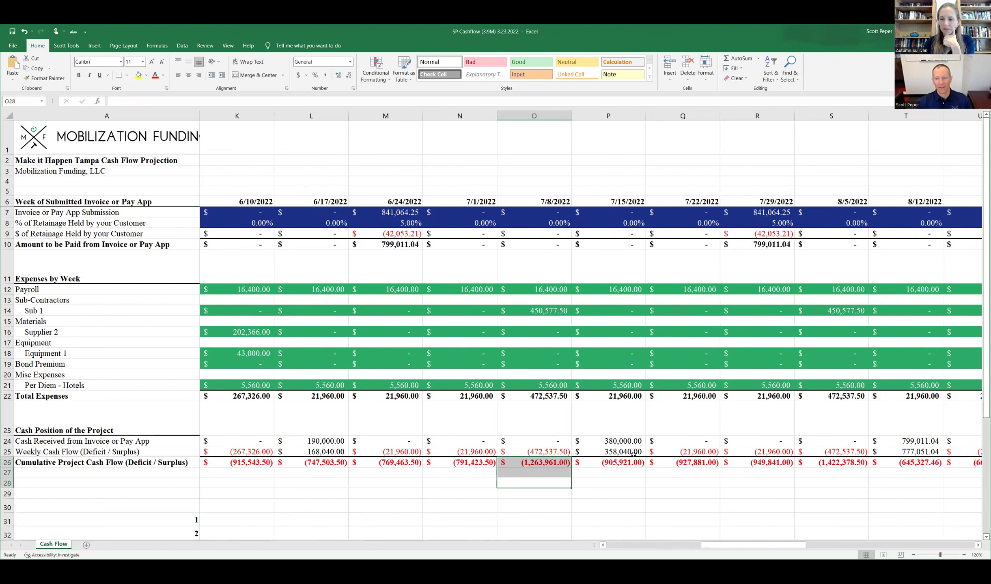
click(599, 463)
drag(649, 463, 843, 464)
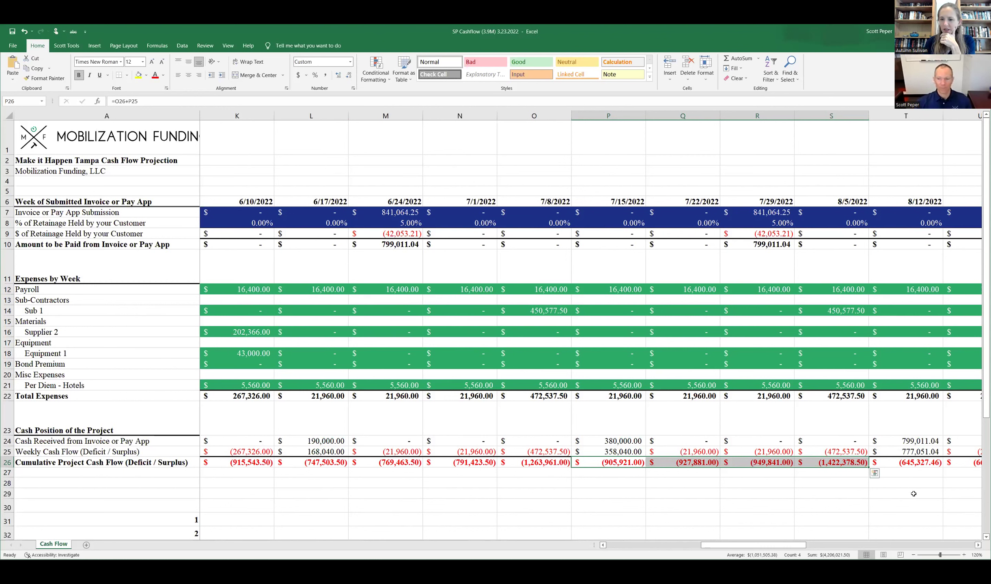
Step: Follow the pay apps and cumulative cash flow from August onward to find the week when the project turns cash positive
click(978, 546)
click(978, 546)
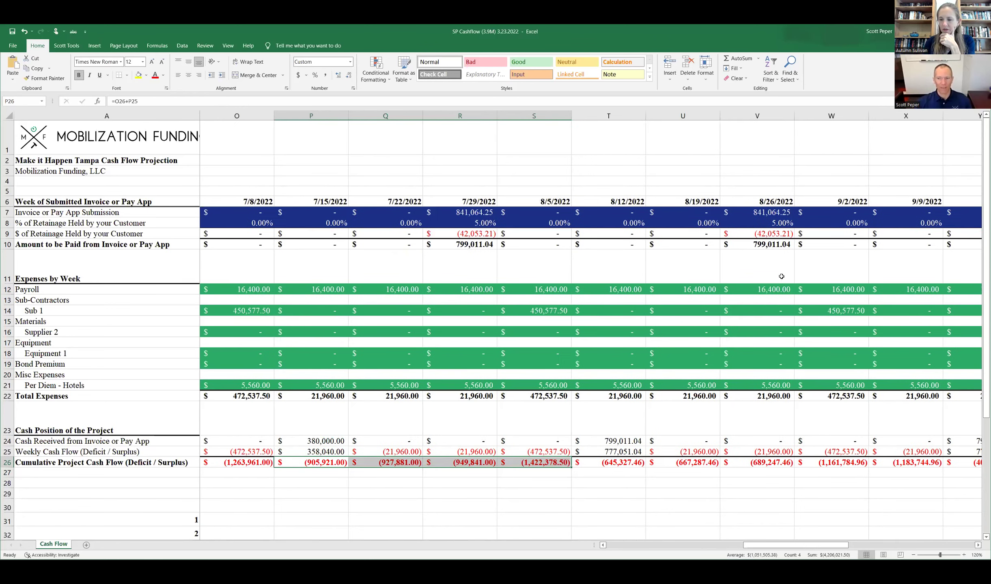
click(977, 546)
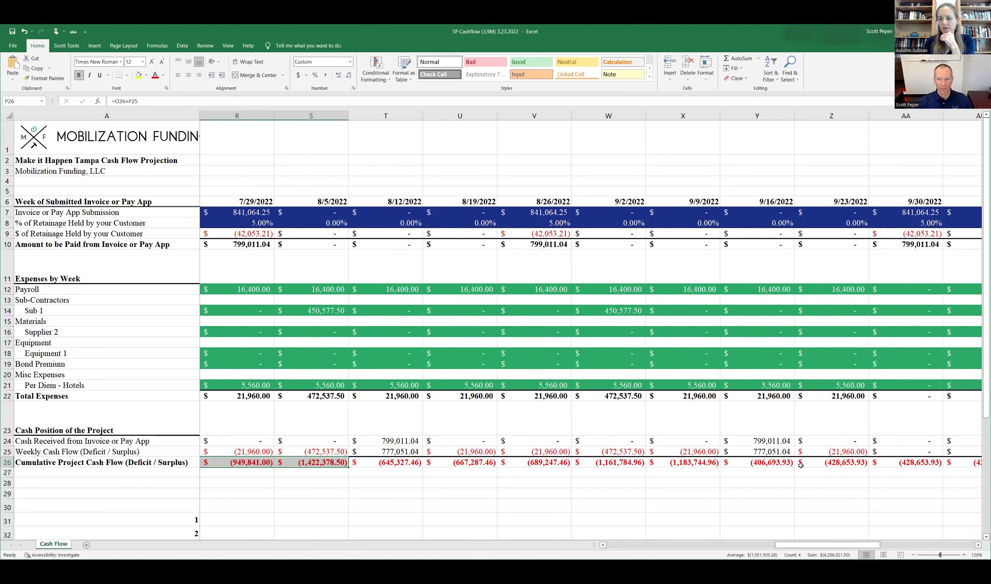
click(978, 546)
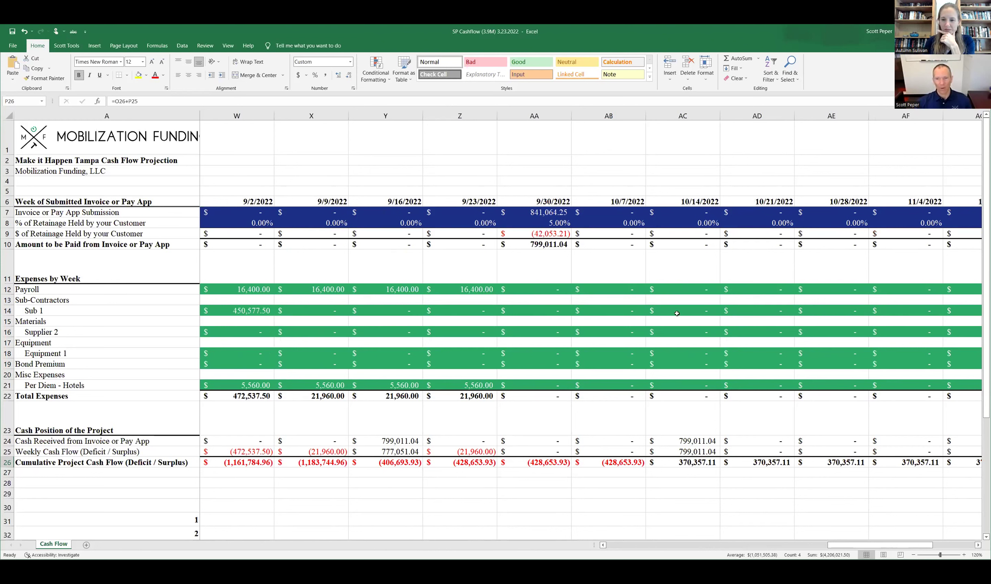
click(686, 181)
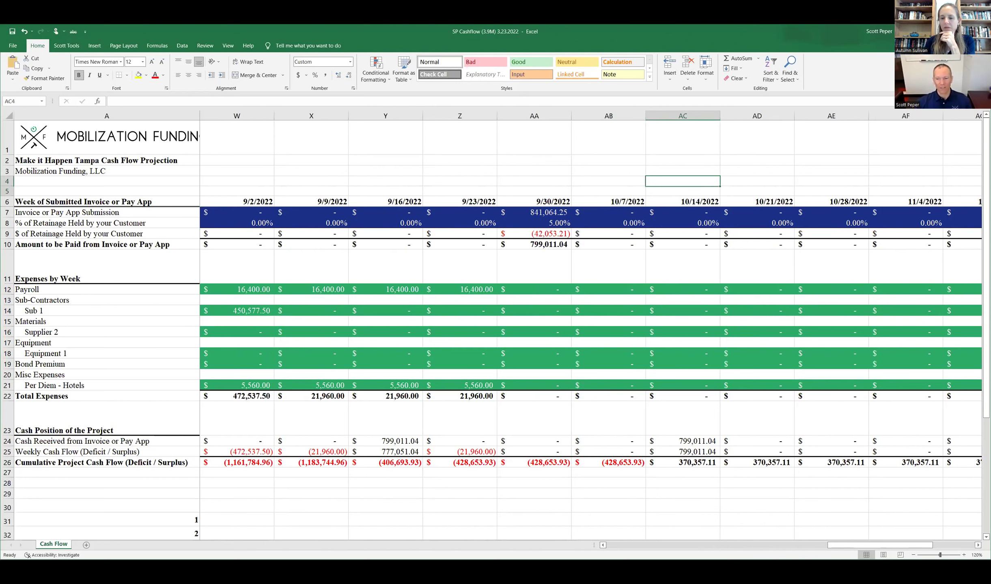
shift+click(683, 278)
Step: Review the cumulative cash flow from 10/14/2022 and the Total column with its gross margin, and revisit the 8/5/2022 cumulative position
drag(625, 546, 890, 549)
click(895, 462)
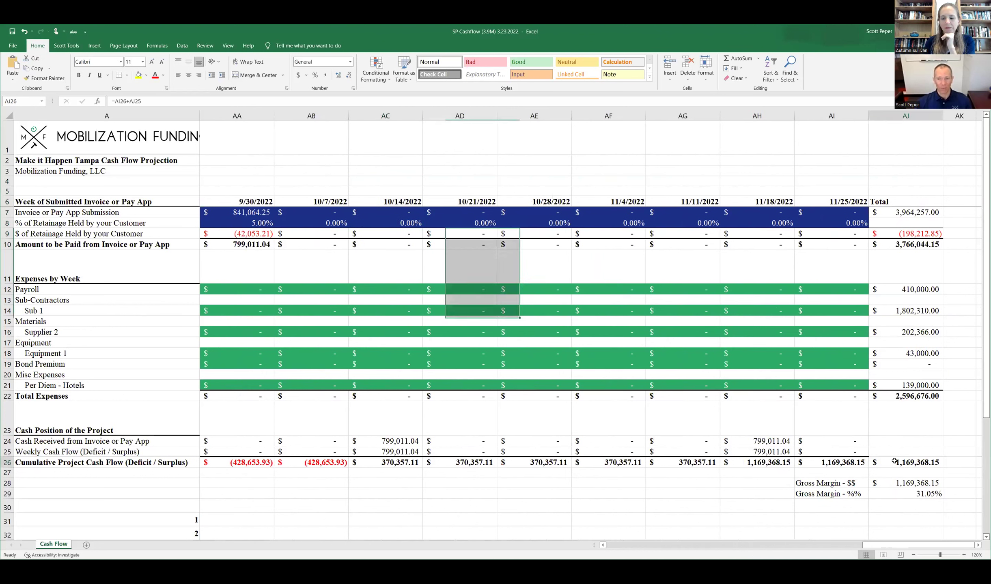
drag(386, 462, 791, 459)
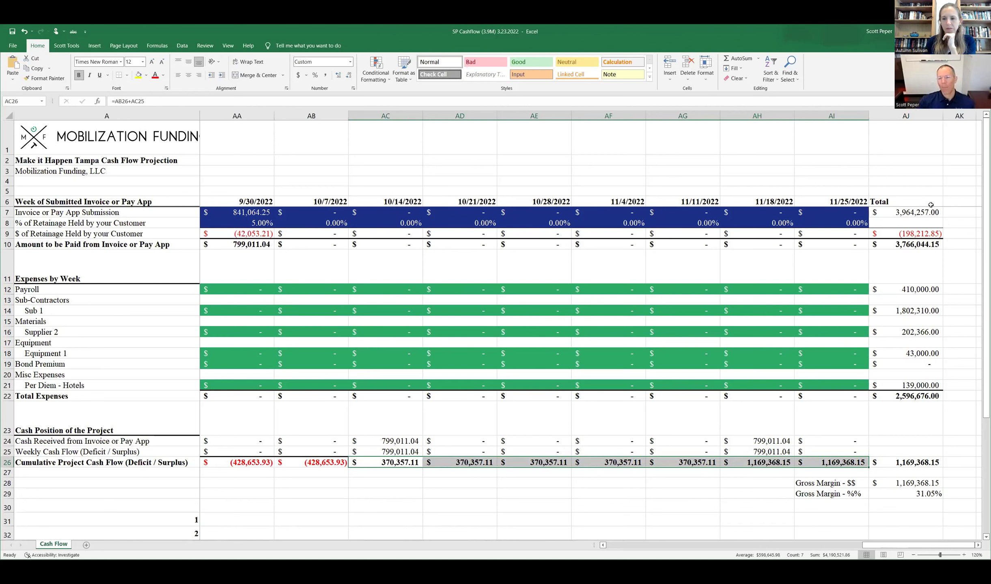
click(917, 191)
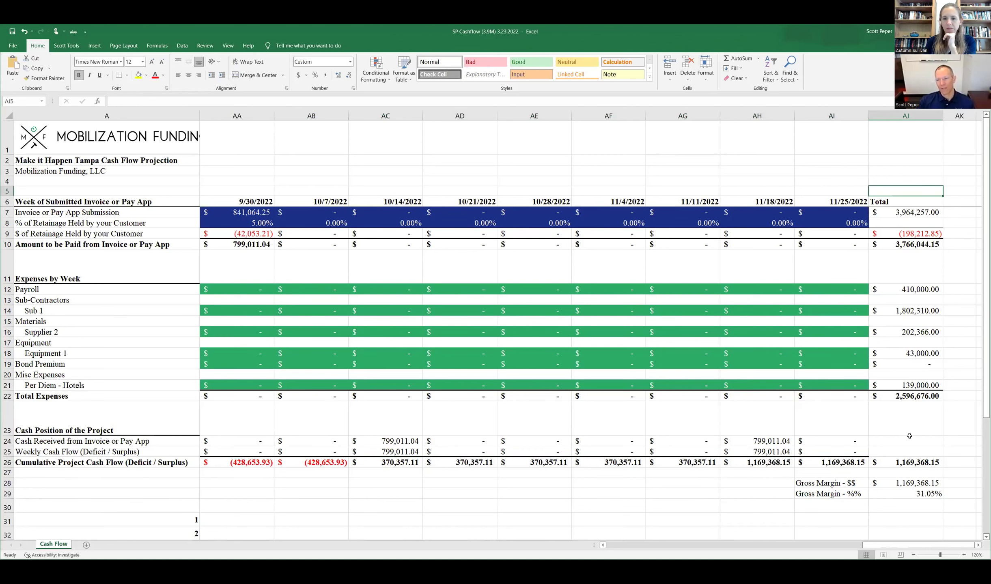
shift+click(917, 505)
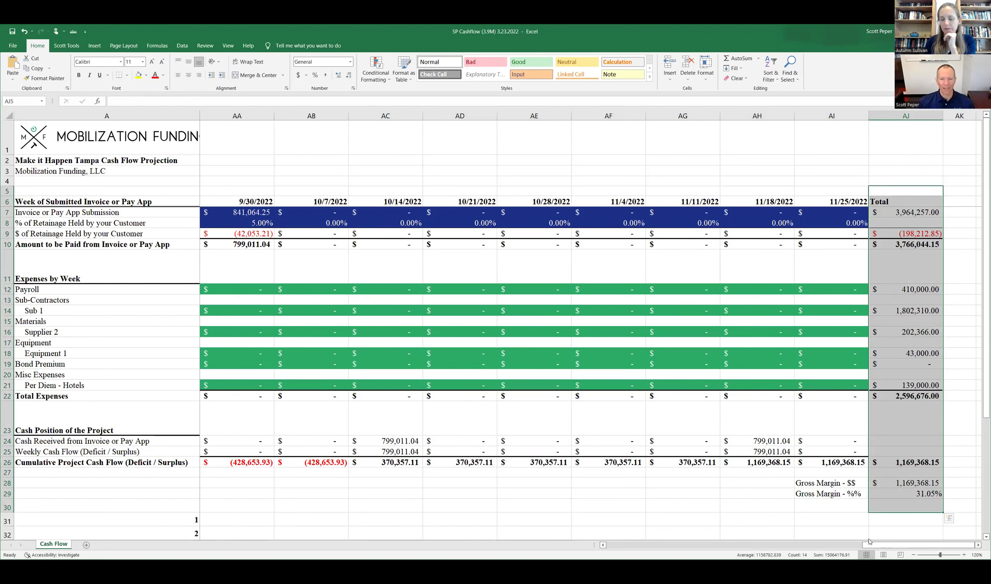
click(757, 545)
click(535, 462)
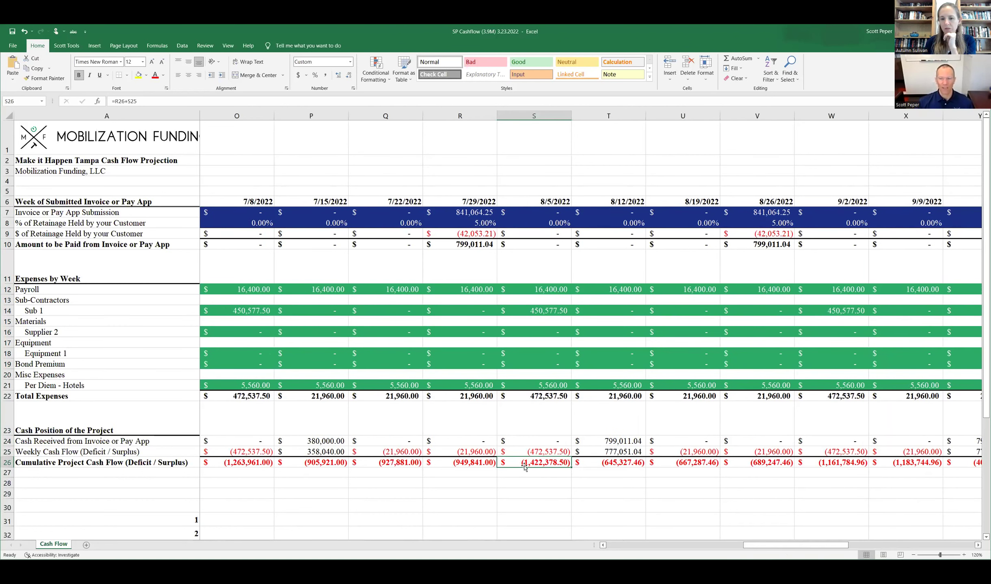
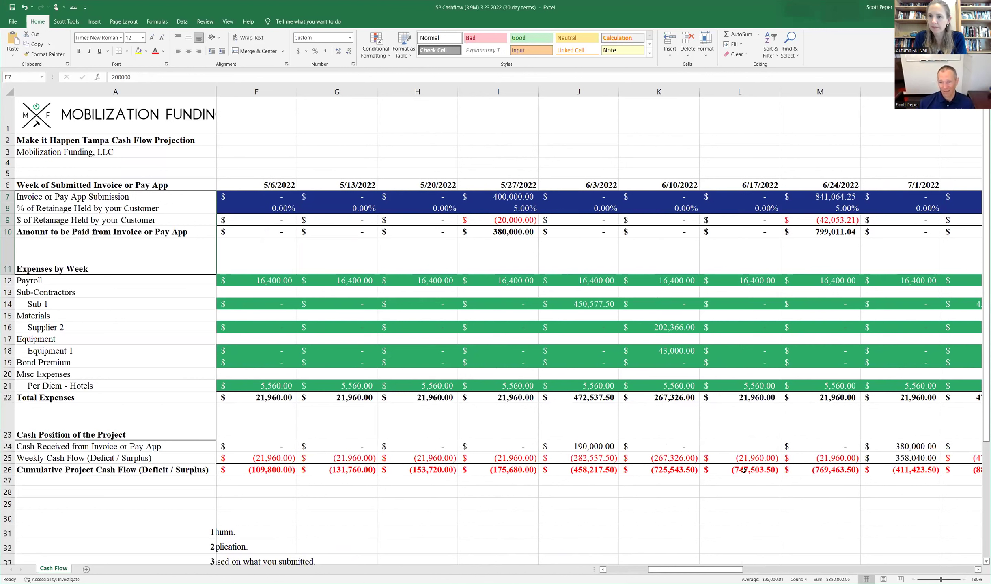
Step: In the 30 day terms projection, set the Sub 1 expense to 0 for 7/8/2022 and enter 0 for 8/5/2022
click(978, 569)
scroll(978, 569, right, 6)
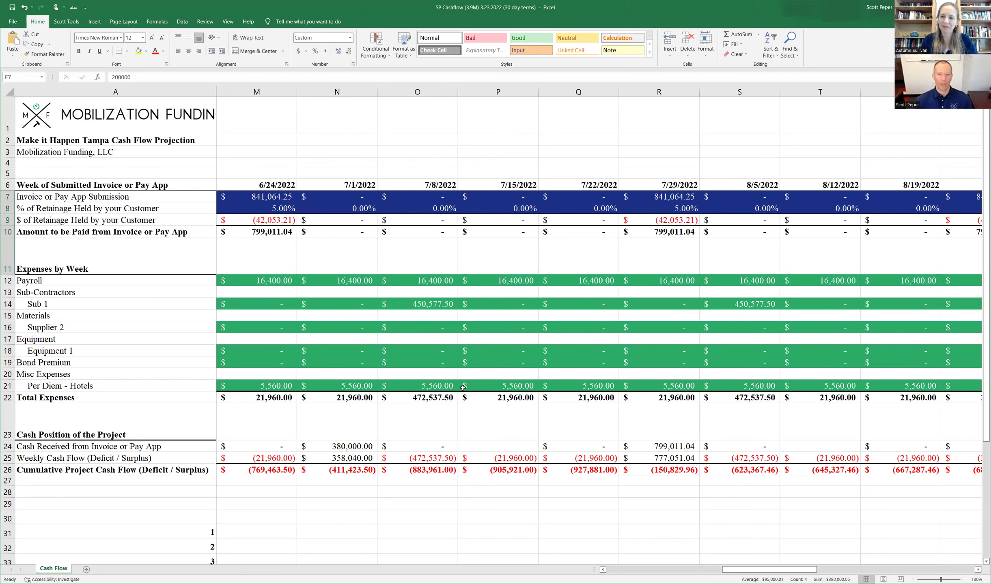
click(405, 305)
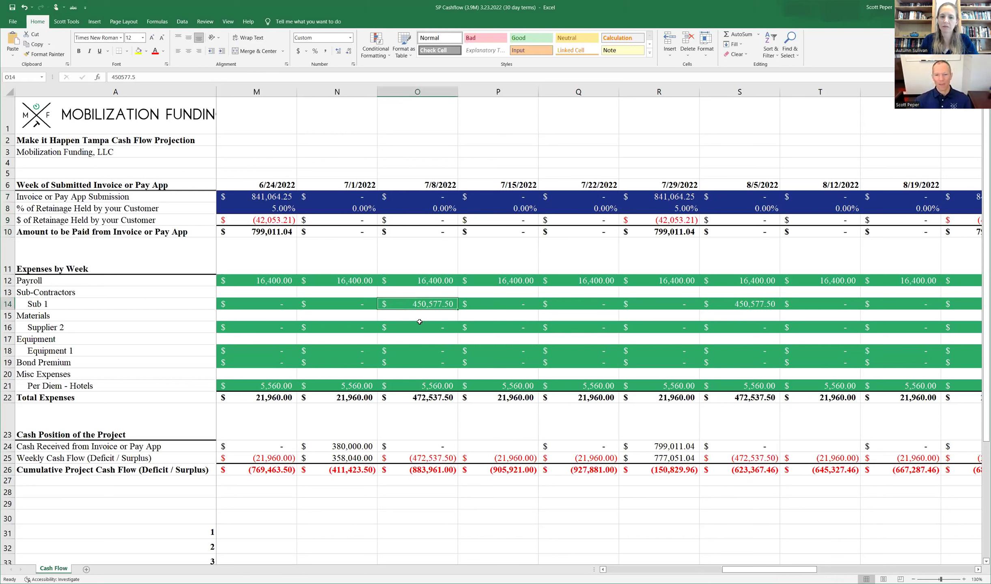
drag(457, 306, 729, 308)
text(0)
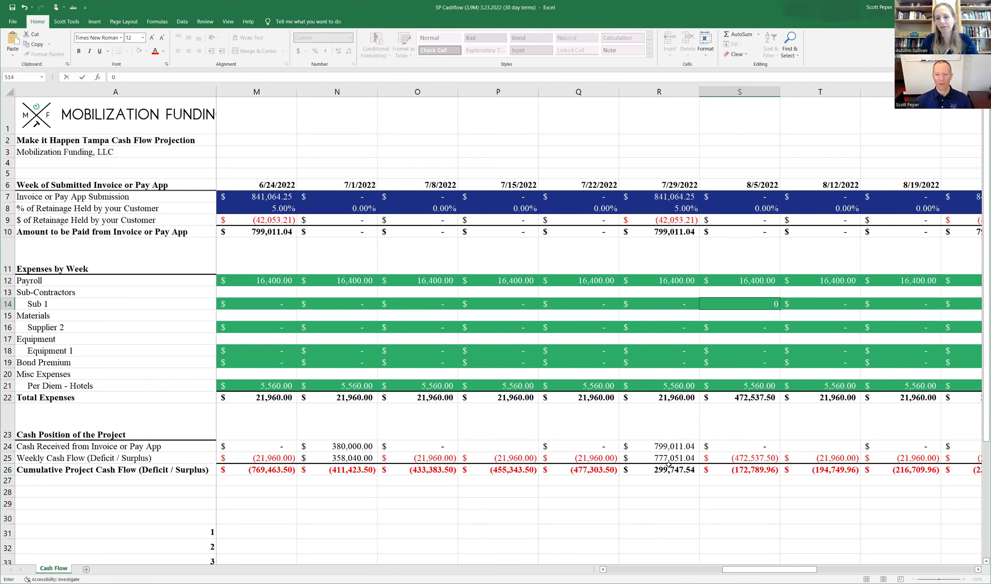
Step: Restore the Sub 1 expense for 8/5/2022 to 450,577.50
click(25, 7)
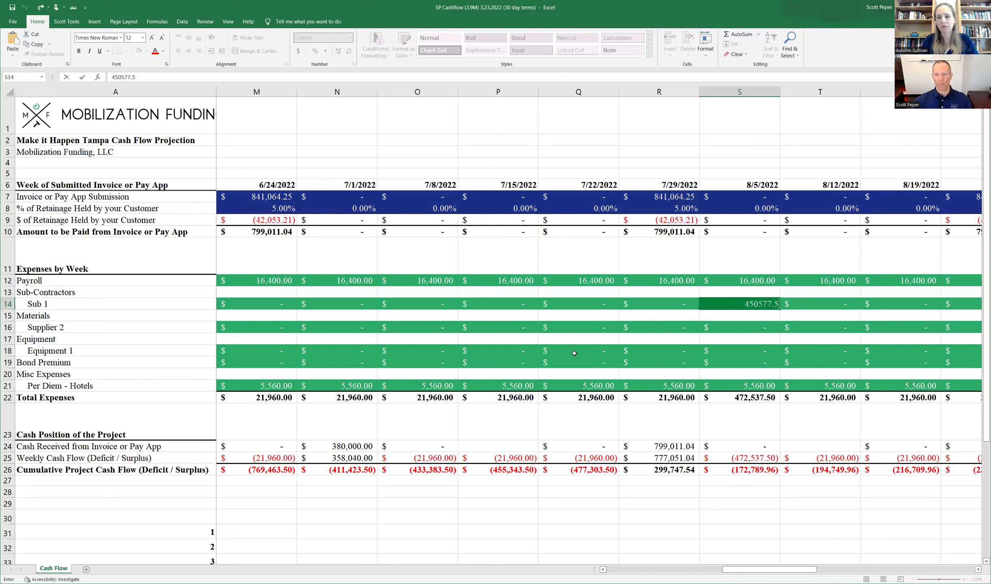
click(692, 350)
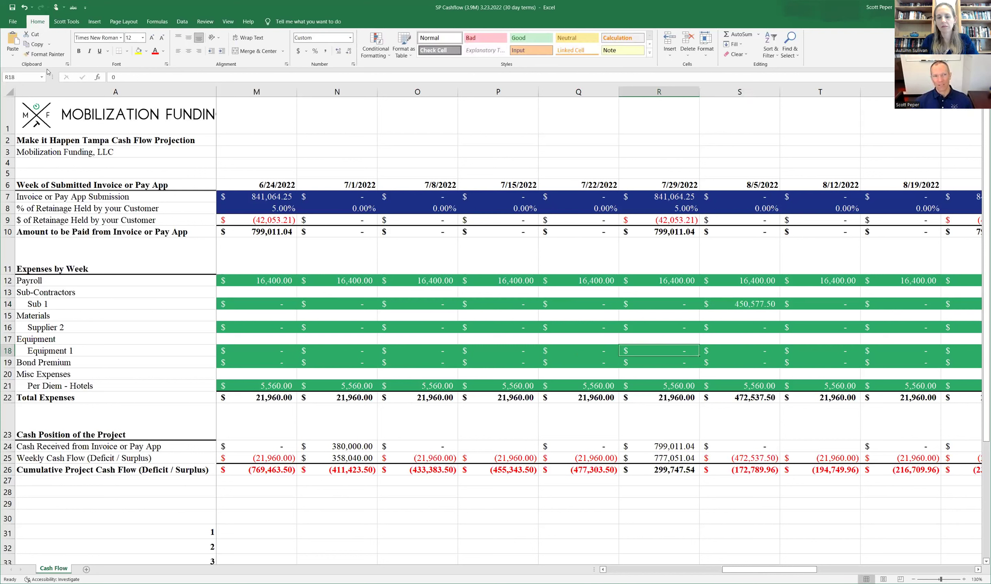
key(ctrl+z)
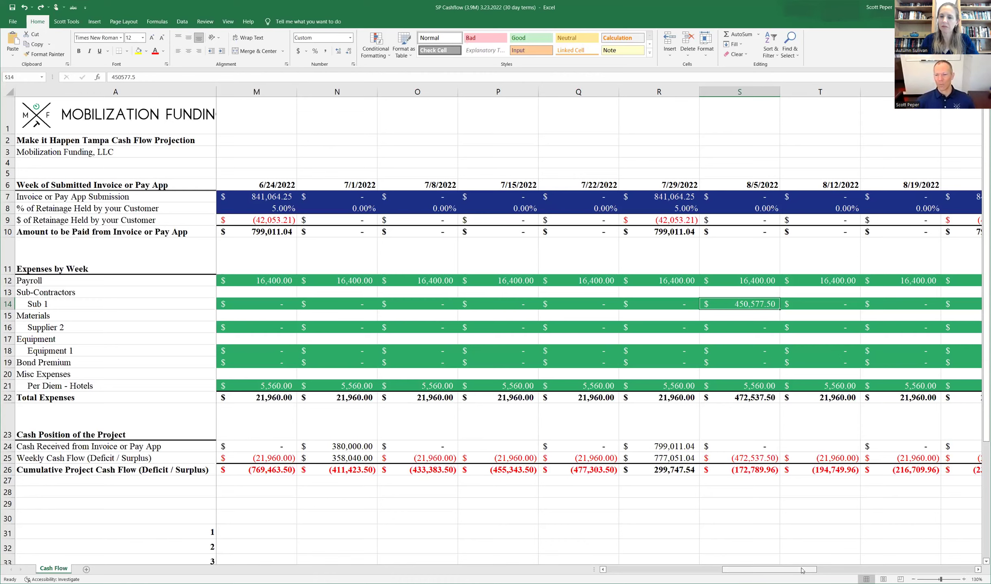
Step: Review the cumulative cash flow from 9/30/2022 and the Total column with its gross margin, and return to the first weeks
drag(812, 570, 961, 570)
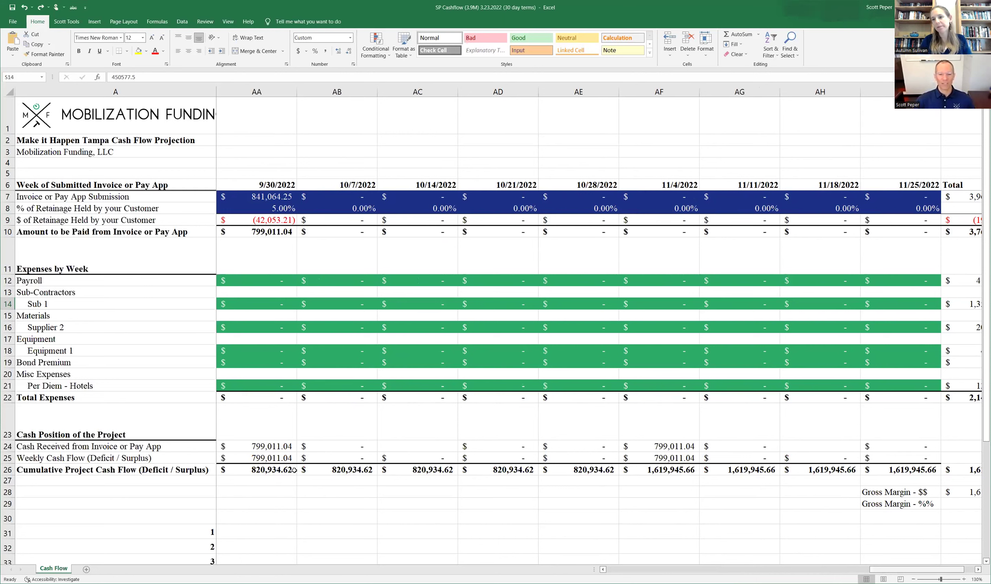
drag(886, 572, 896, 572)
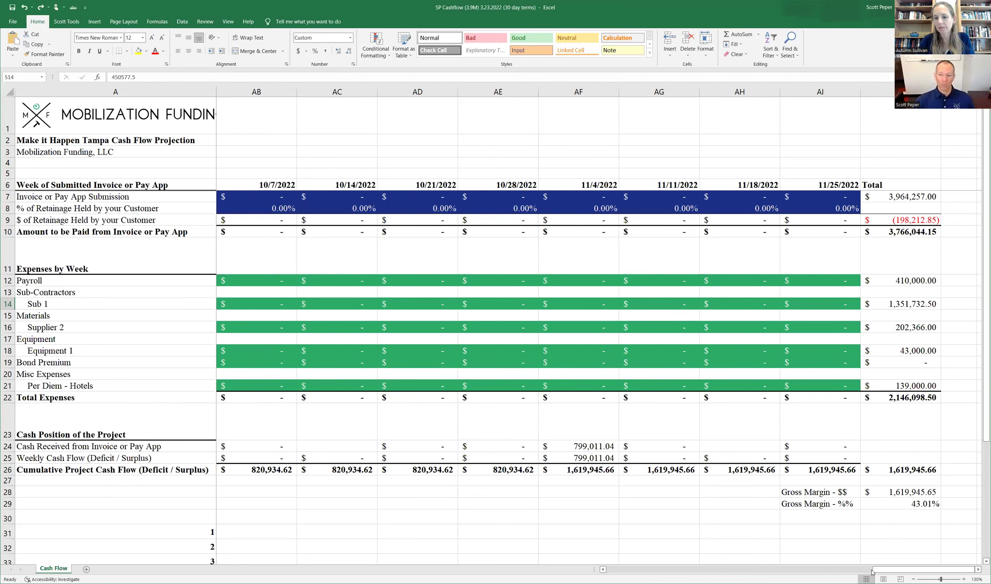
drag(924, 570, 653, 569)
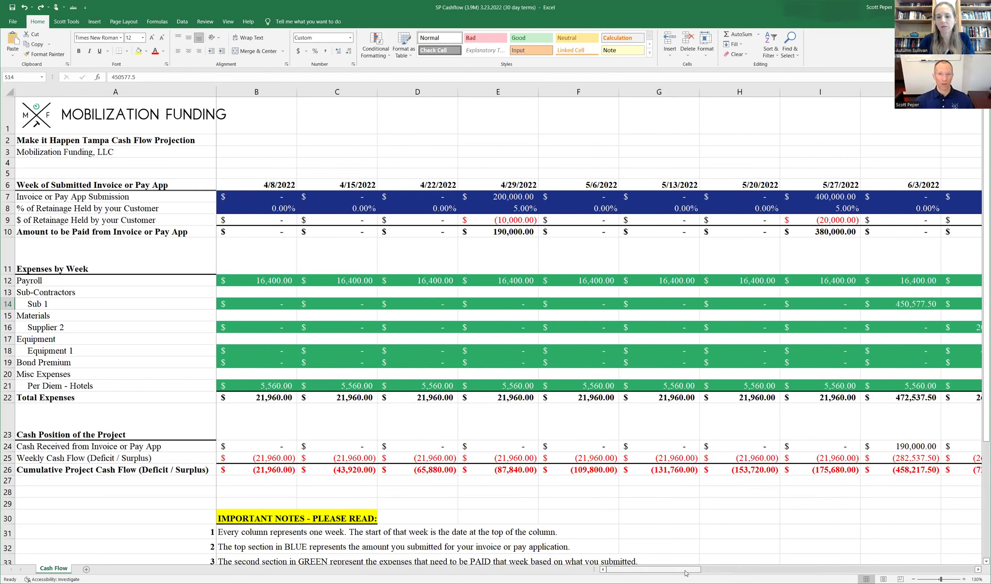
Step: Compare expenses and cash received across the weeks through 7/29/2022, inspecting the Sub 1 expense for 6/3/2022
drag(685, 573, 768, 571)
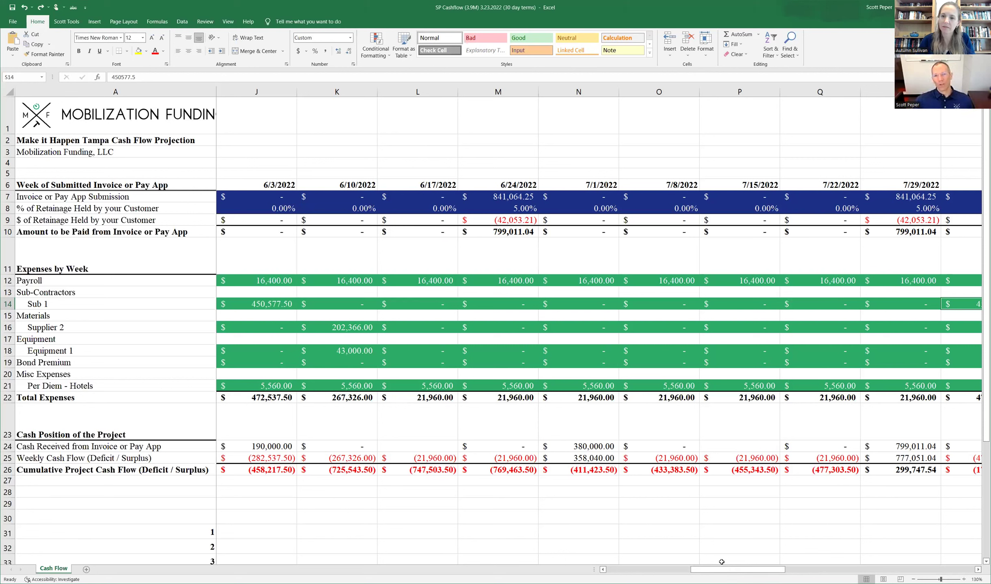
click(668, 569)
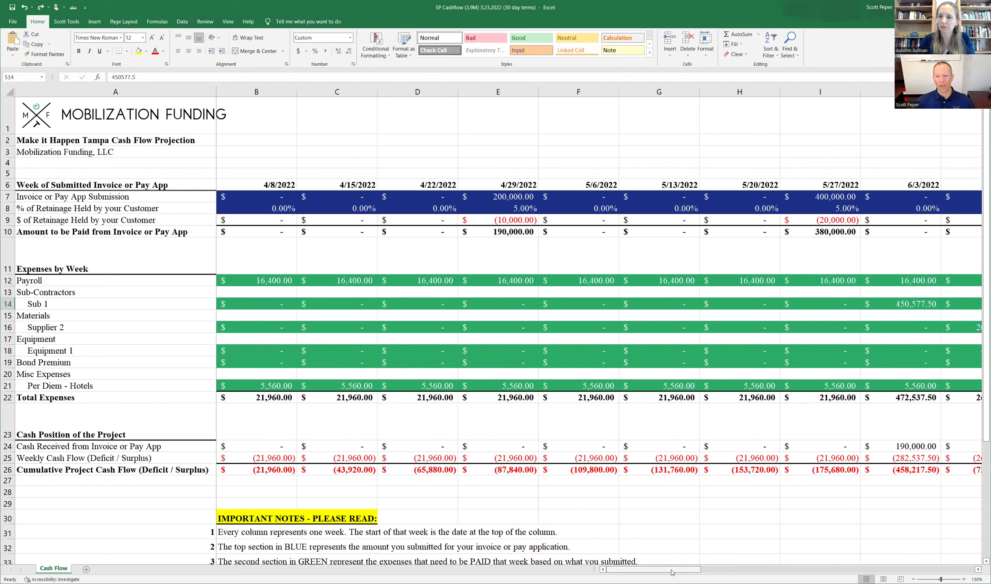
scroll(823, 360, right, 1)
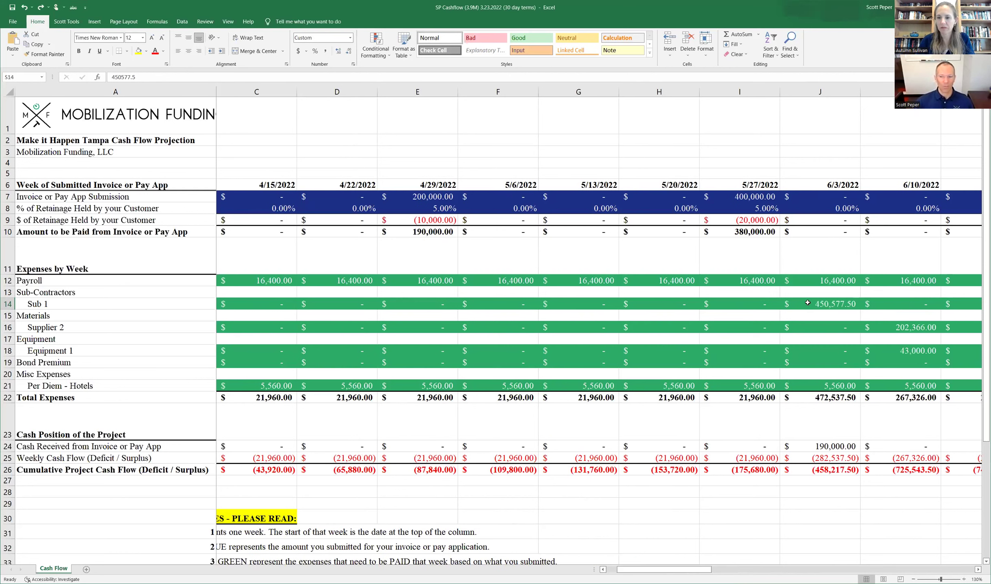
click(808, 304)
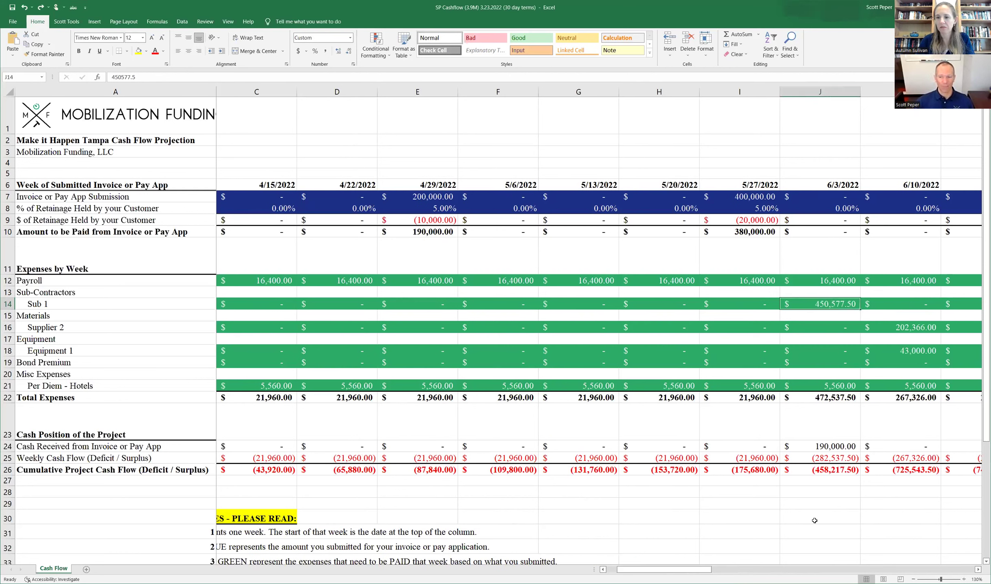
drag(704, 571, 762, 570)
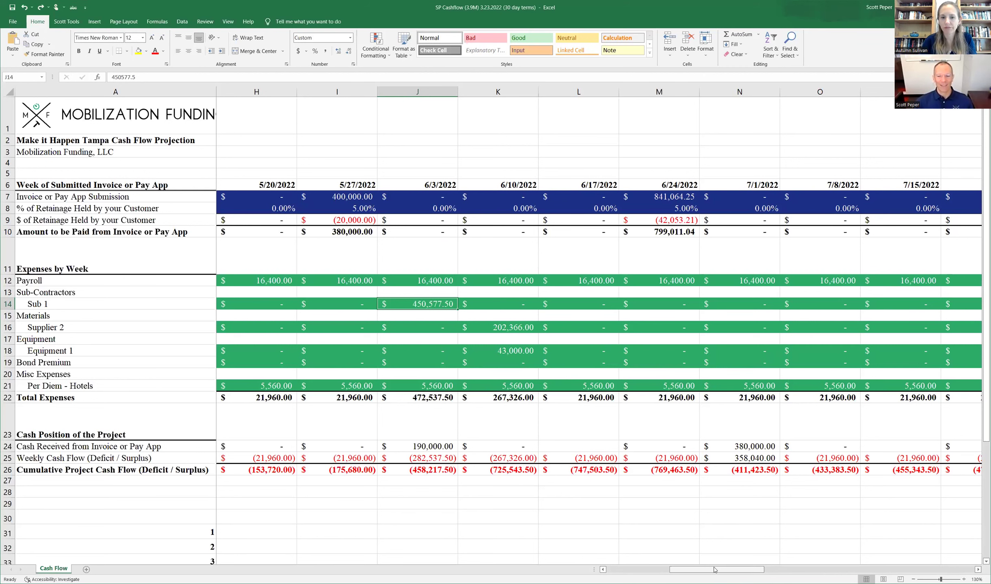
drag(705, 570, 694, 570)
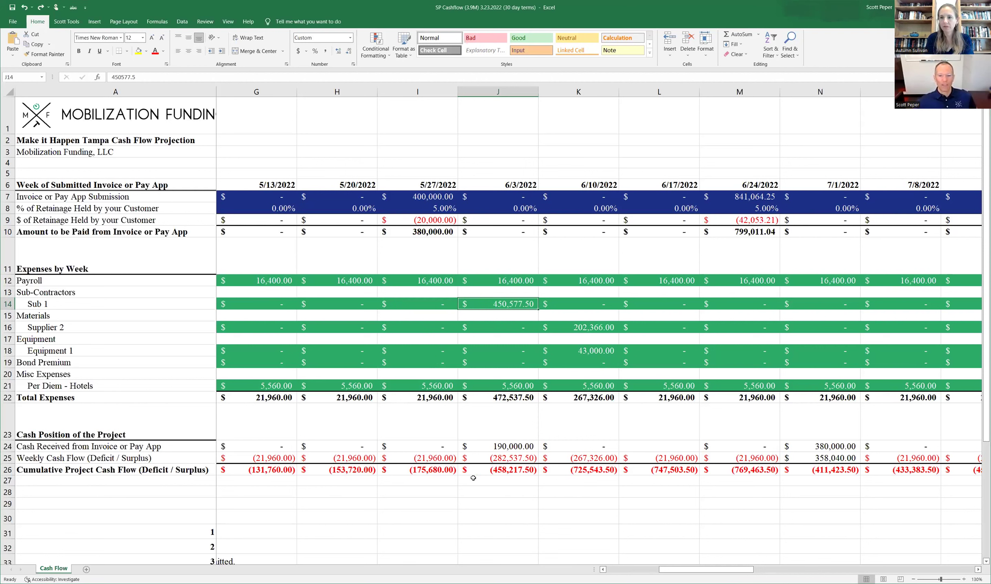
Step: Examine the cumulative cash flow from 5/13/2022 to 7/1/2022 and the project's cash position for 5/27/2022
click(289, 470)
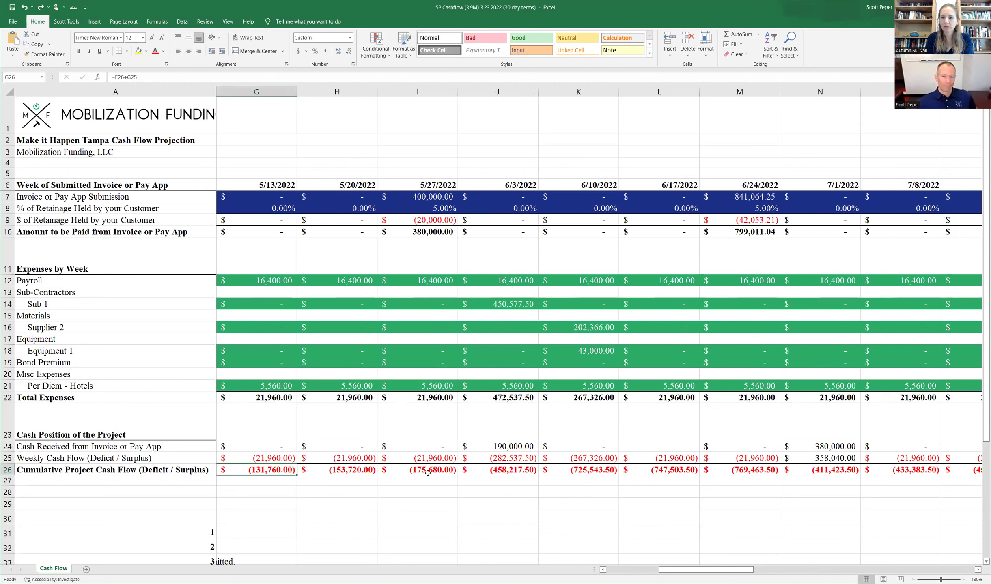
drag(428, 472, 856, 484)
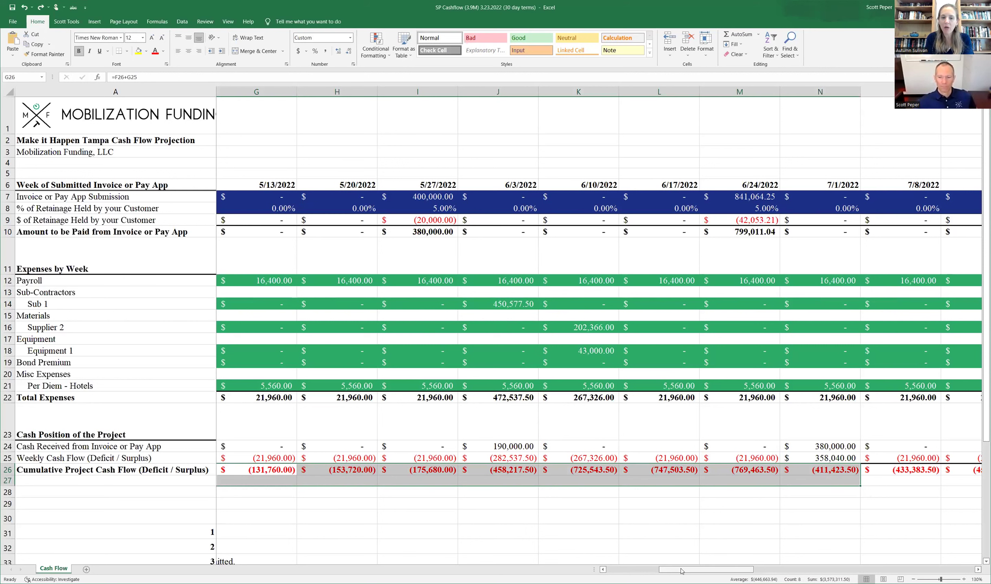
scroll(588, 475, left, 3)
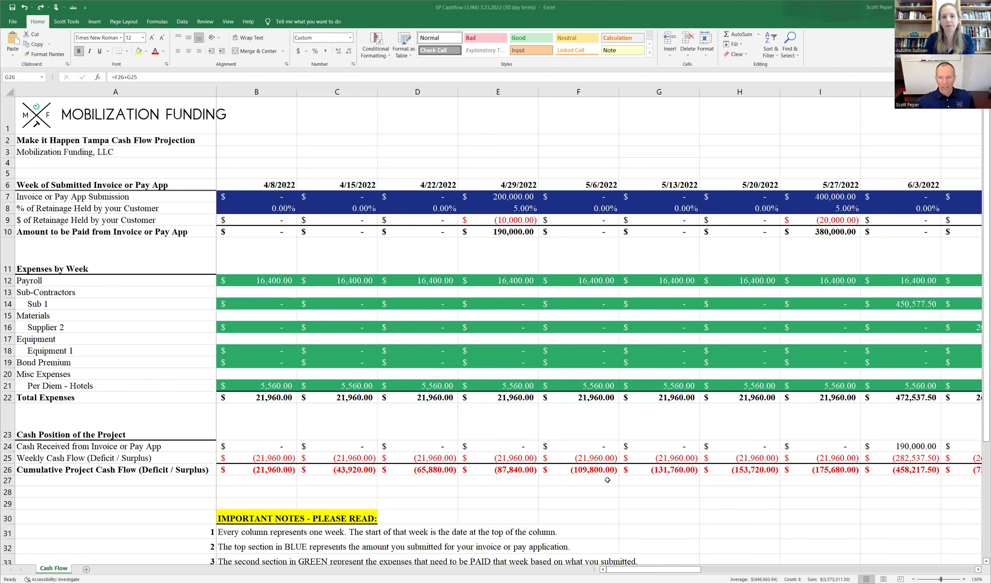
click(817, 470)
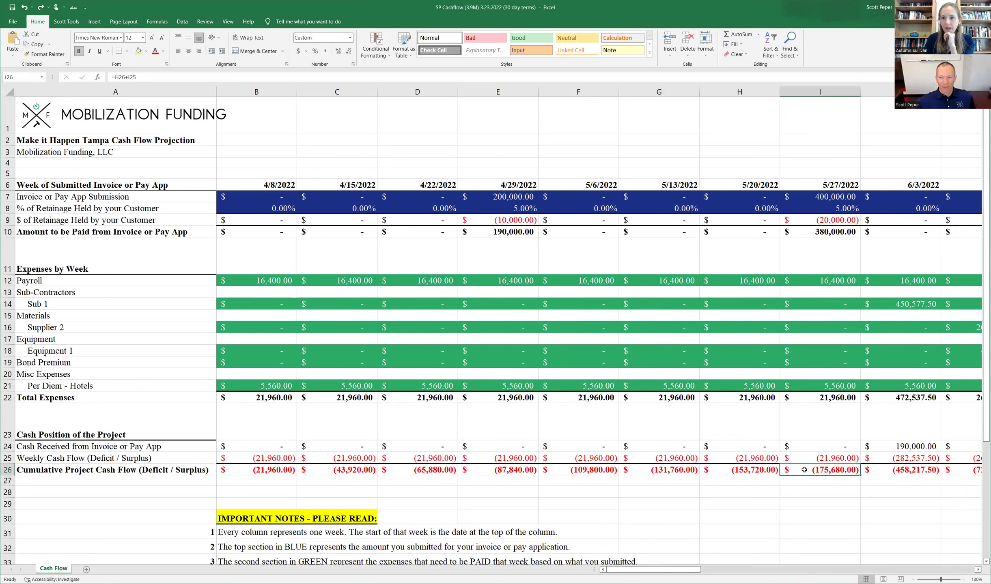
key(Down)
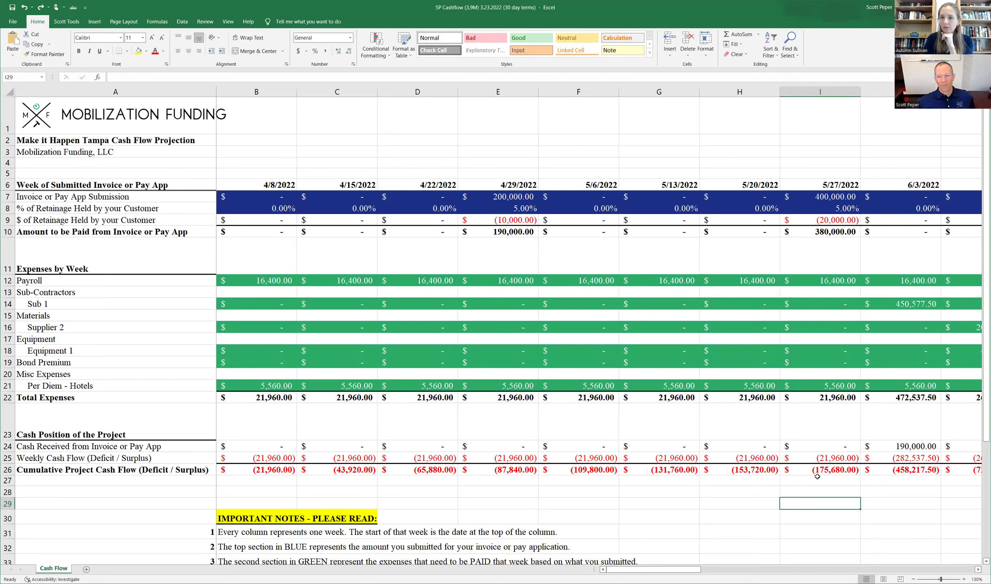
drag(809, 491, 807, 448)
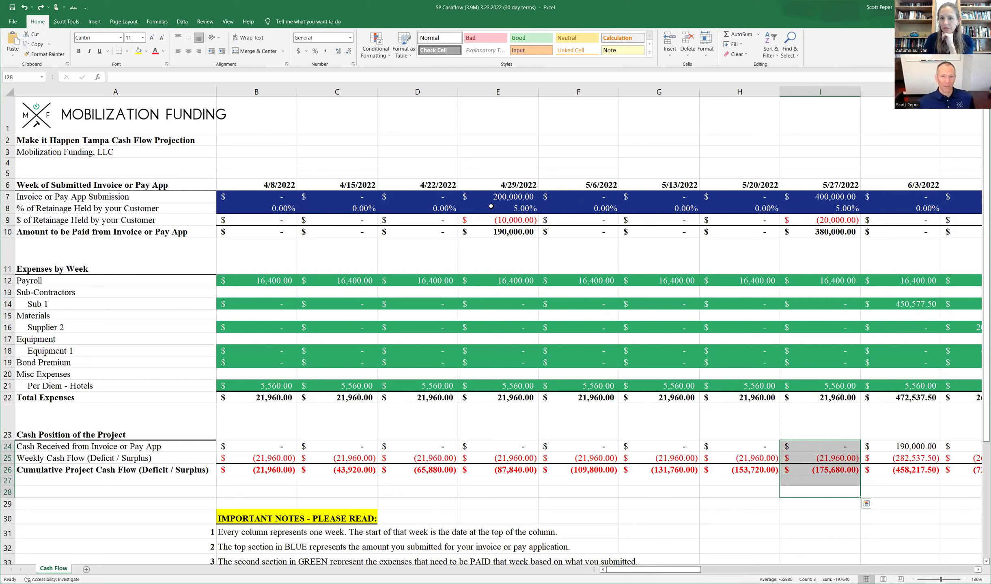
Step: Examine the 4/29/2022 pay app, the 4/8/2022 payroll, the cumulative cash flow through 5/6/2022 and the 4/22/2022 cash received
drag(491, 173, 491, 205)
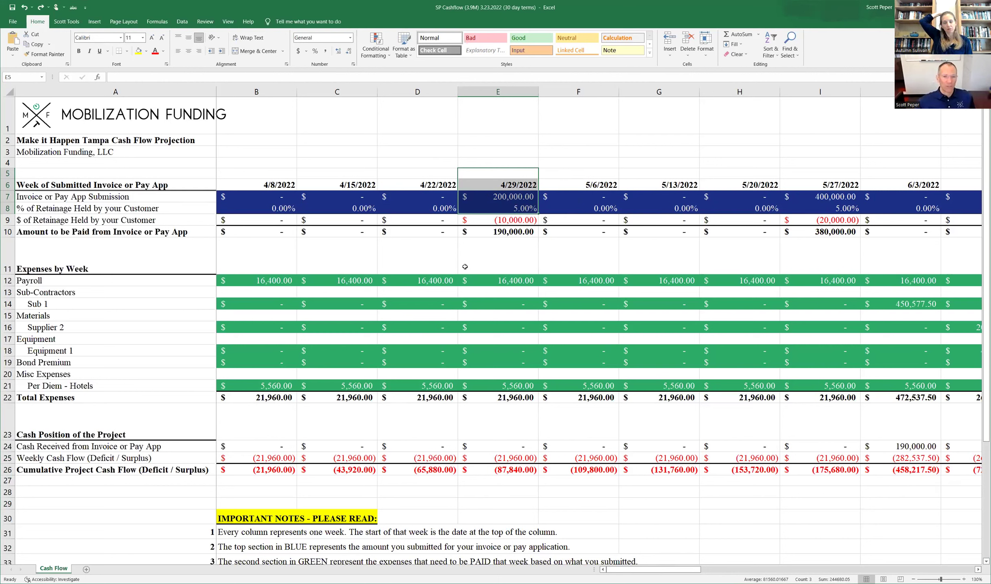
mouse_move(251, 281)
mouse_down()
mouse_move(340, 281)
mouse_move(268, 281)
mouse_up()
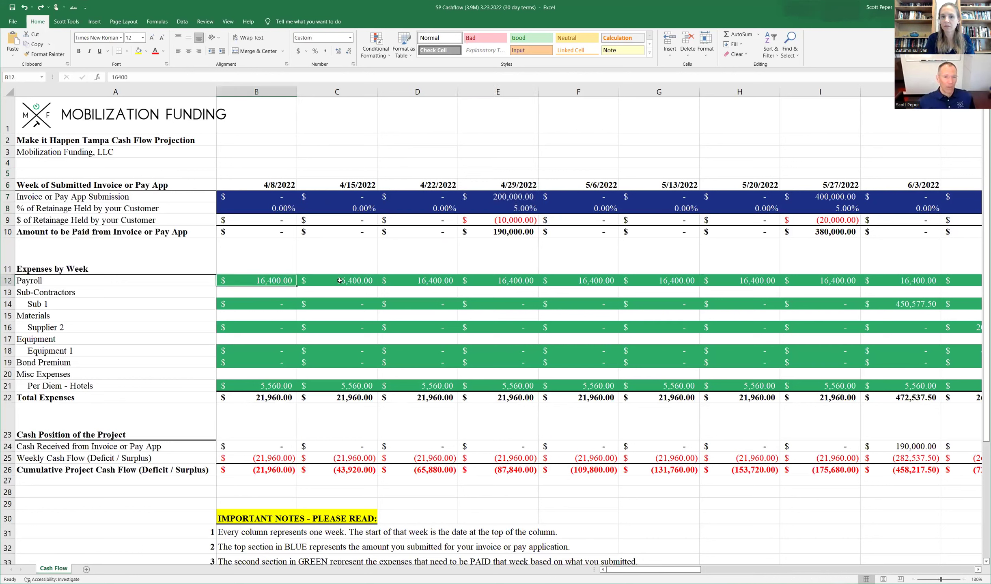
drag(295, 468, 578, 470)
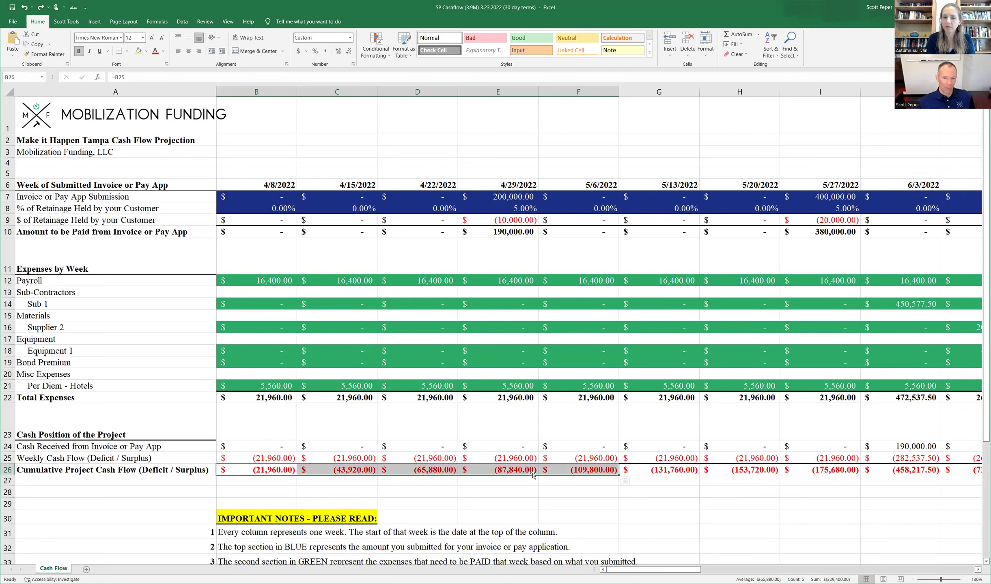
click(438, 445)
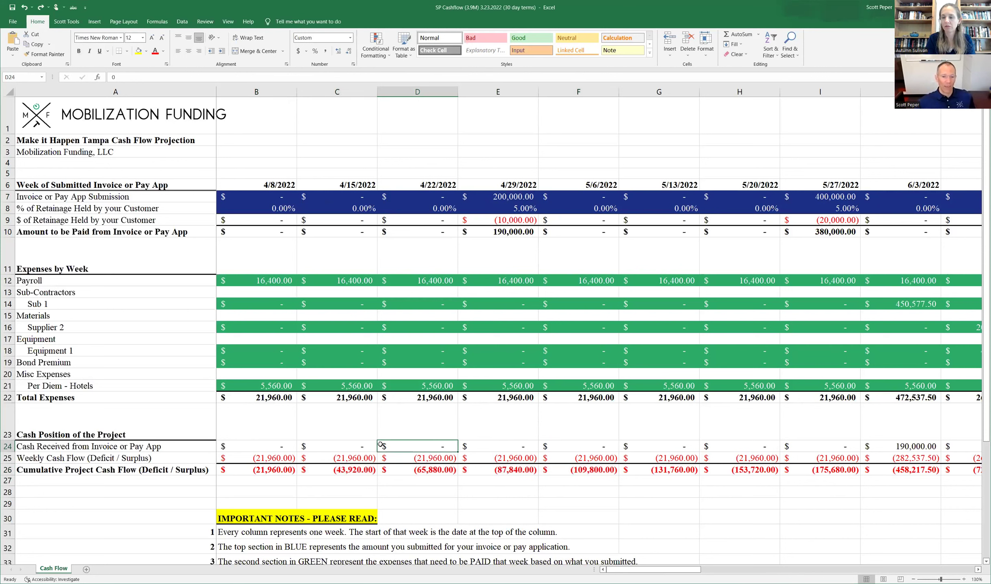